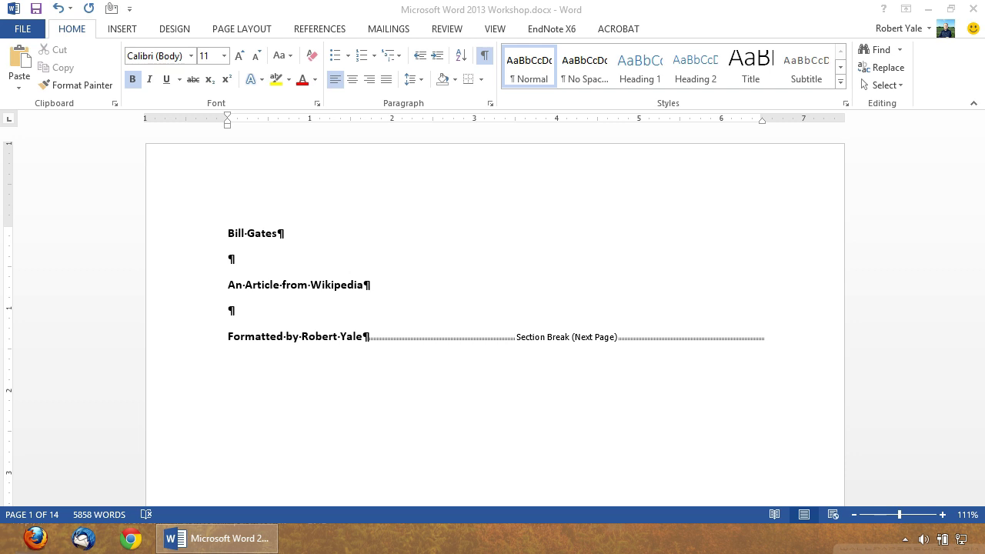
pyautogui.click(329, 6)
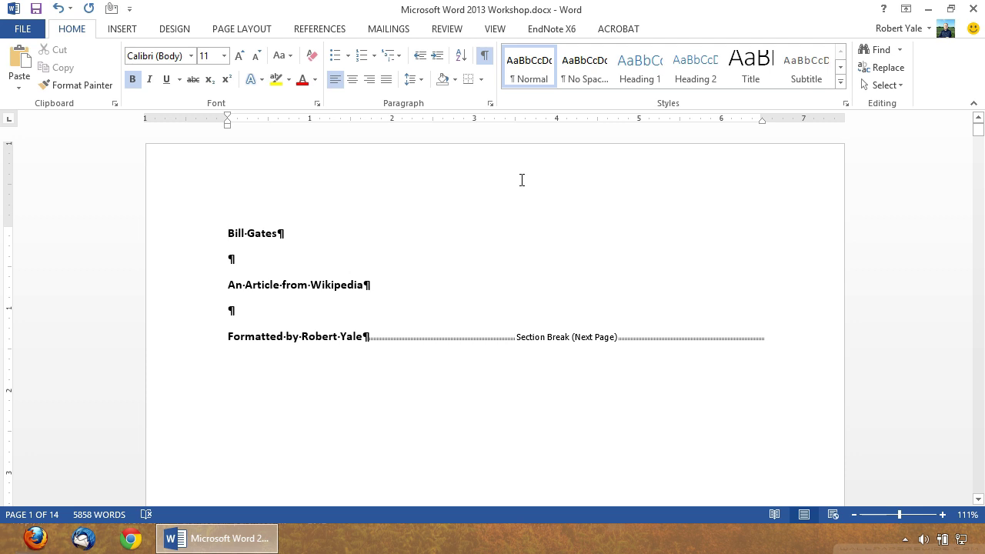
pyautogui.doubleClick(454, 176)
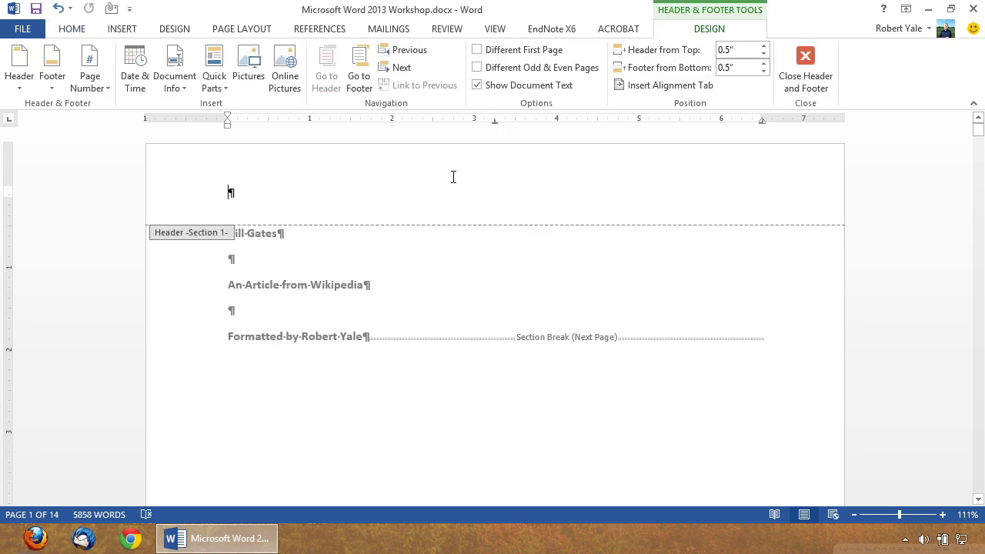
pyautogui.doubleClick(555, 409)
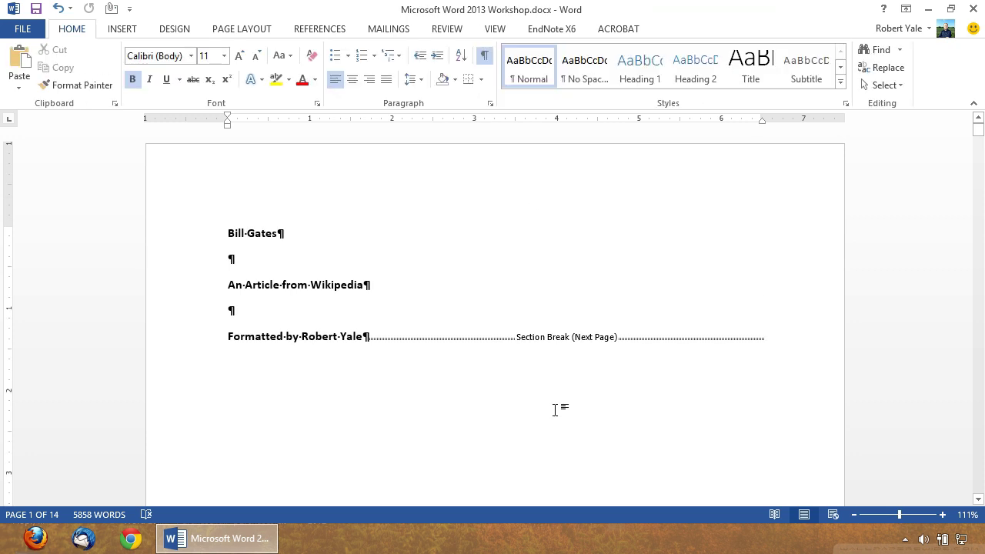
# - Open the header of Section 1 for editing
pyautogui.click(121, 29)
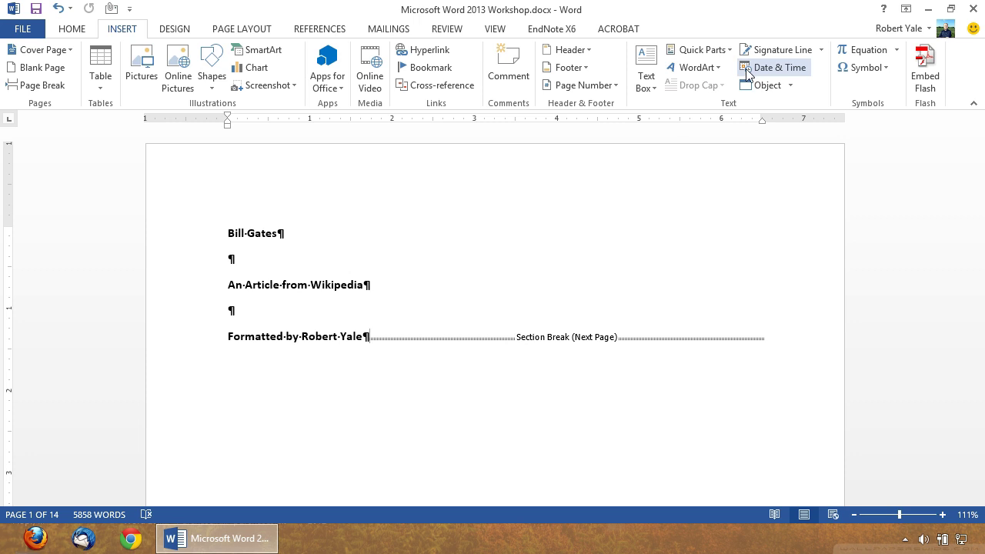
pyautogui.click(572, 49)
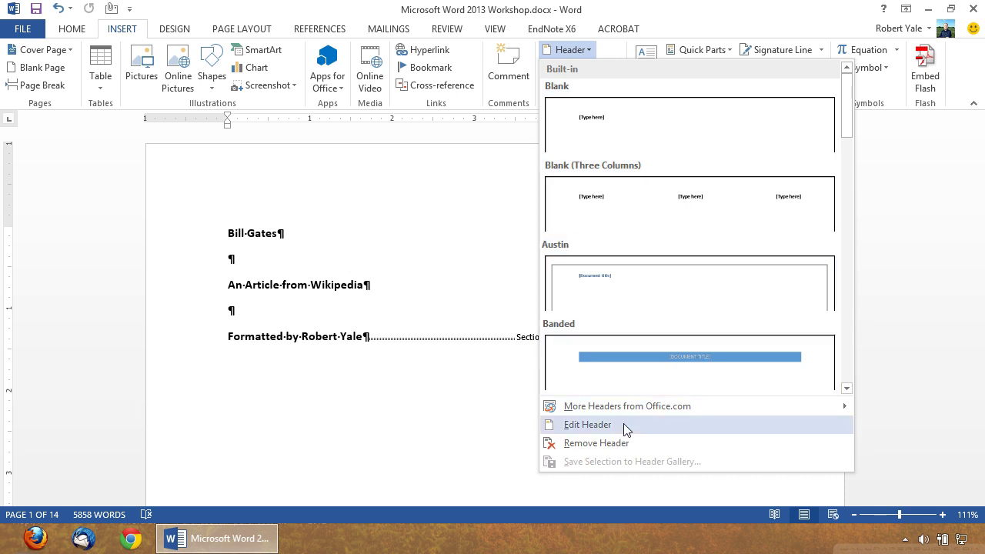
pyautogui.click(579, 428)
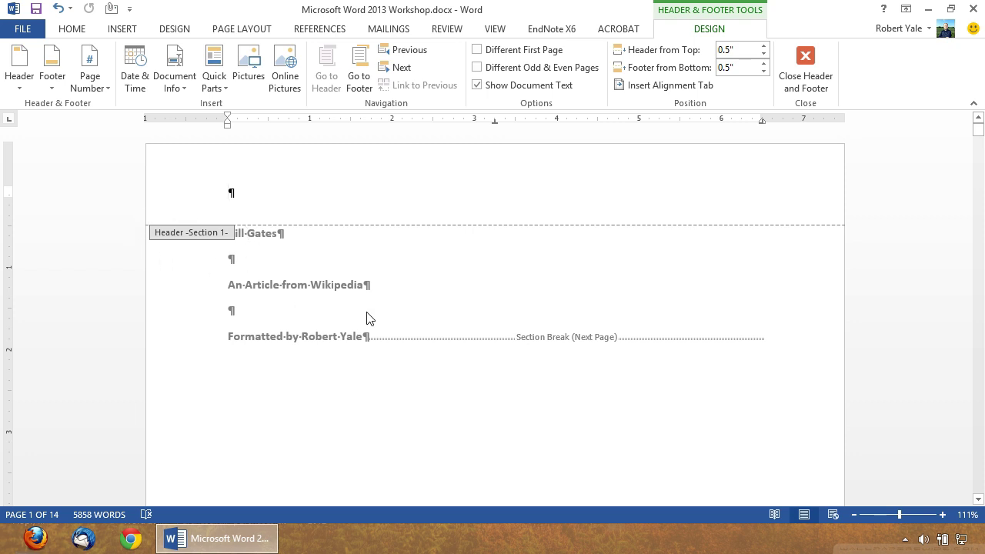
# - Examine the header and footer areas from Section 1 through the References section, and return to the first page's header
pyautogui.scroll(-10, 367, 318)
pyautogui.scroll(-5, 367, 318)
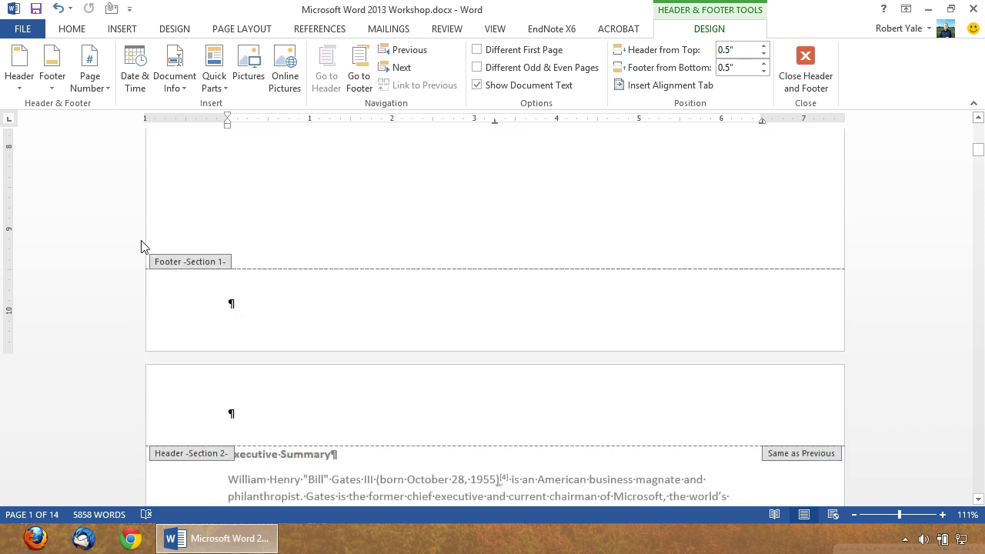
pyautogui.scroll(3, 333, 247)
pyautogui.scroll(9, 333, 248)
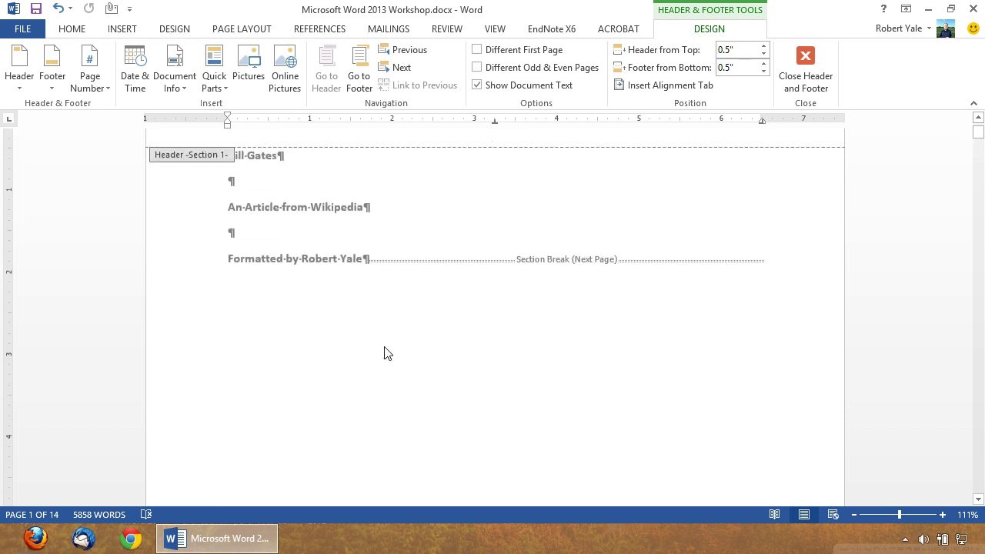
pyautogui.scroll(-15, 387, 353)
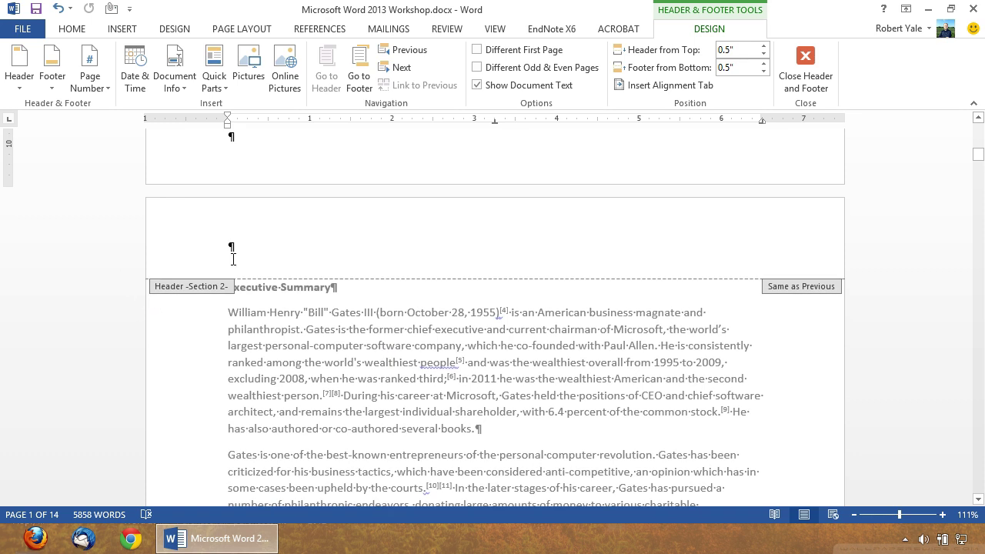
pyautogui.scroll(-10, 278, 331)
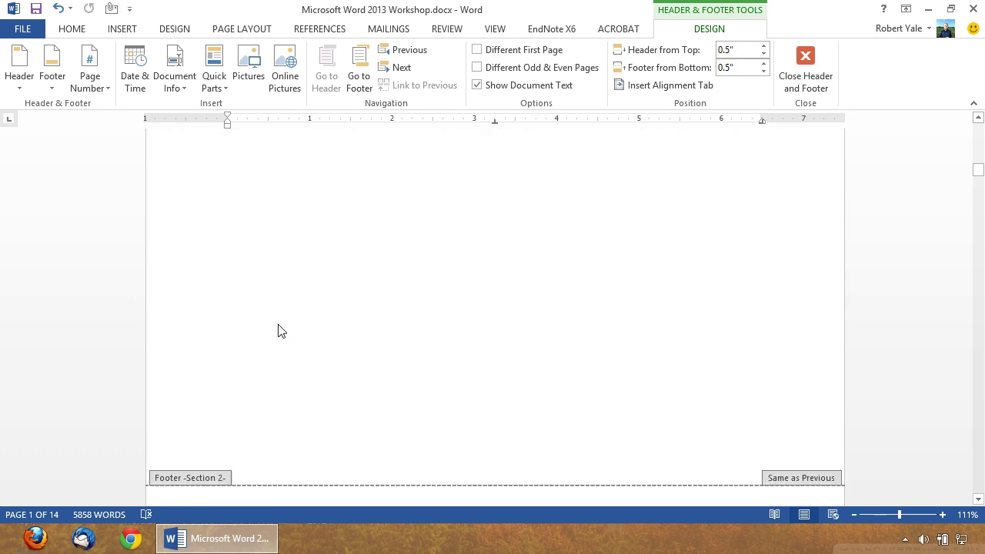
pyautogui.scroll(-8, 277, 331)
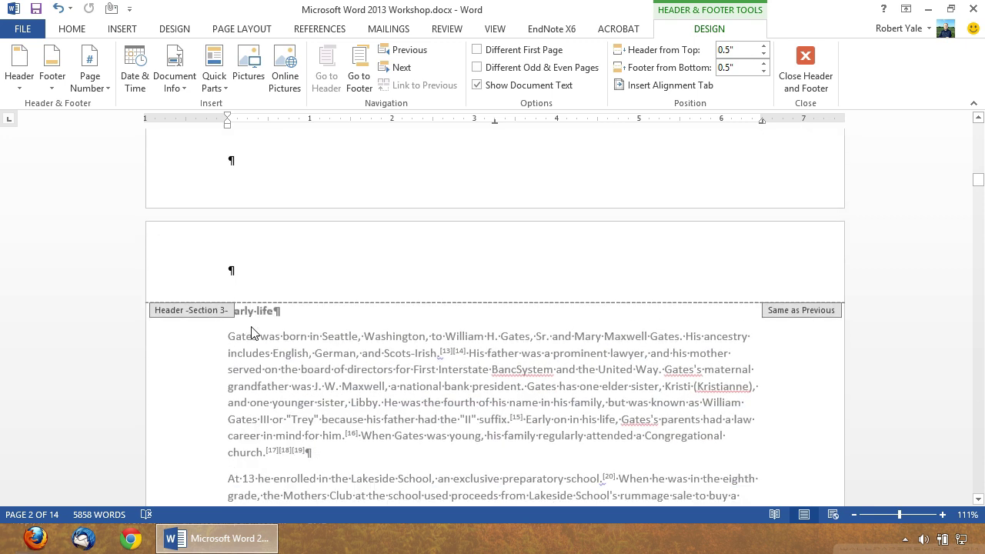
pyautogui.scroll(-15, 311, 358)
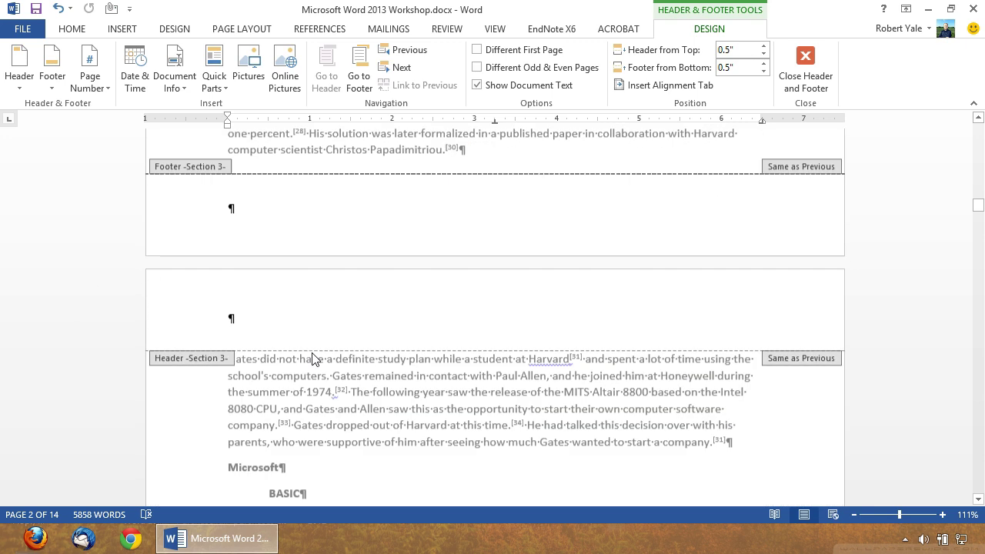
pyautogui.scroll(-15, 312, 358)
pyautogui.scroll(-15, 313, 353)
pyautogui.scroll(-15, 312, 352)
pyautogui.scroll(7, 310, 353)
pyautogui.scroll(-8, 311, 355)
pyautogui.scroll(-5, 310, 357)
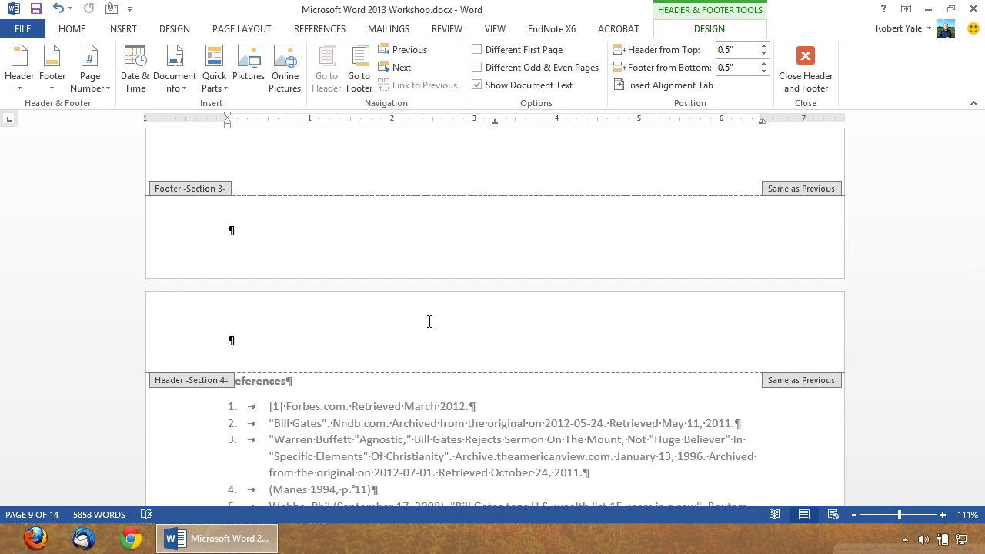
pyautogui.hotkey('ctrl', 'Home')
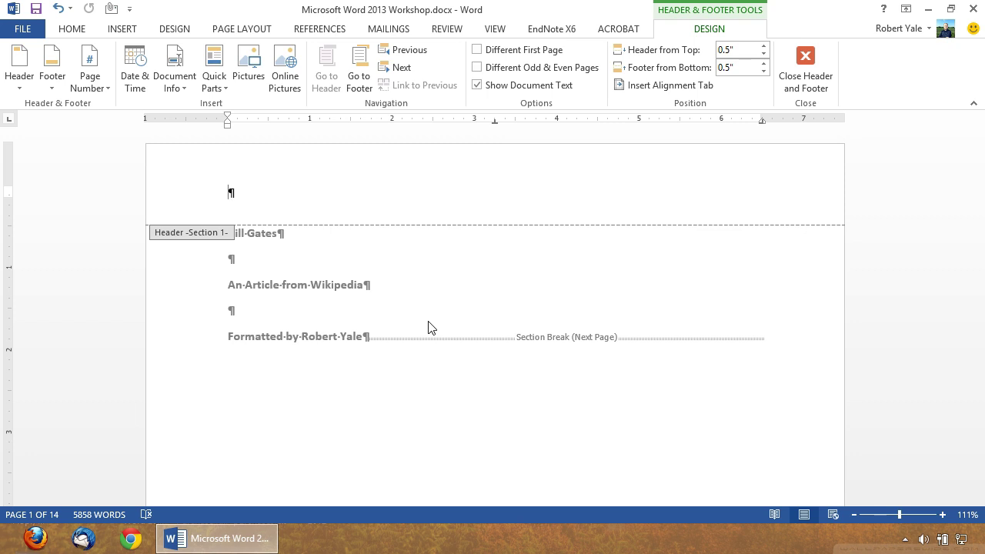
# - Enter "Header for Section 1" in the first page's header, close header editing, and check the headers on the following pages
pyautogui.write('Header for Section 1')
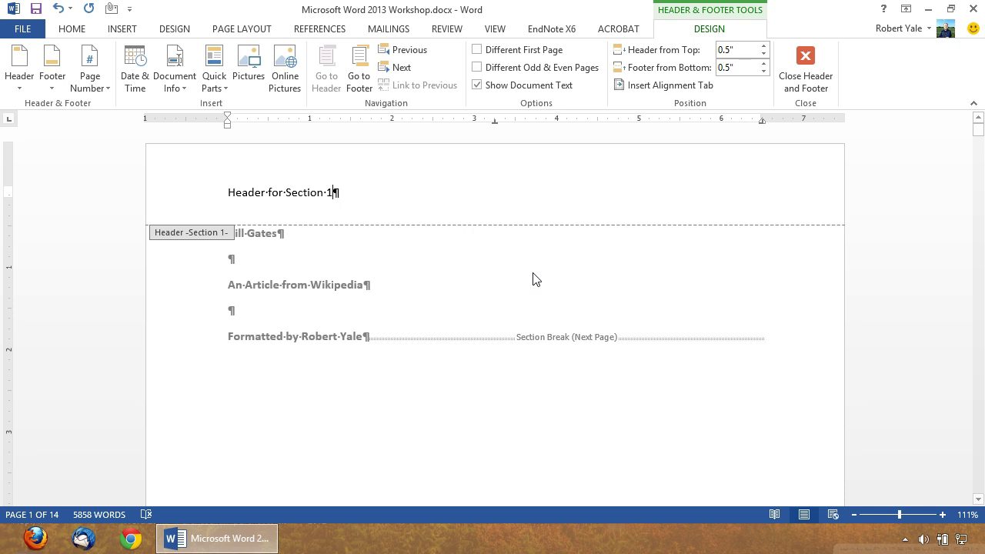
pyautogui.click(804, 69)
pyautogui.scroll(-15, 482, 271)
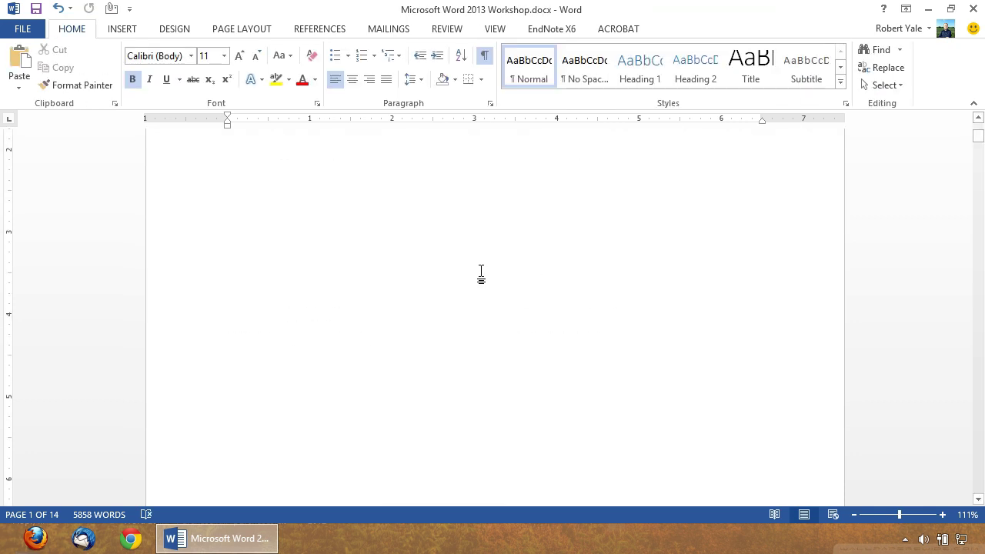
pyautogui.scroll(-4, 482, 277)
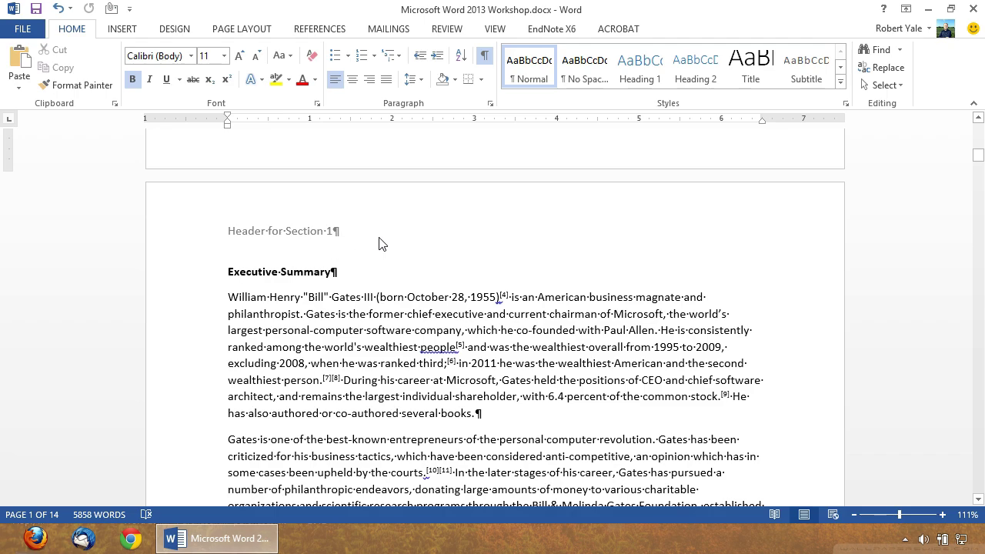
pyautogui.scroll(-20, 378, 240)
pyautogui.scroll(-20, 379, 239)
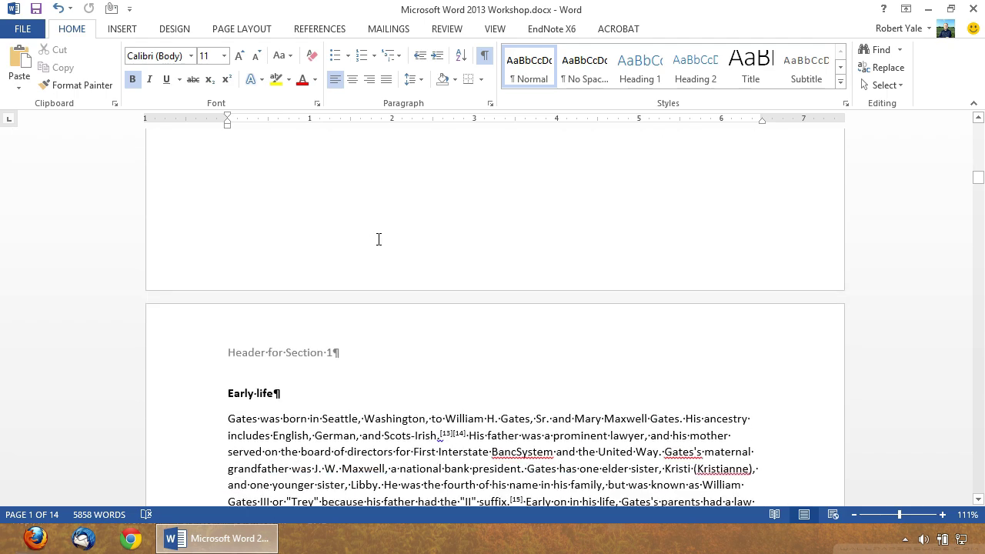
pyautogui.scroll(-20, 373, 250)
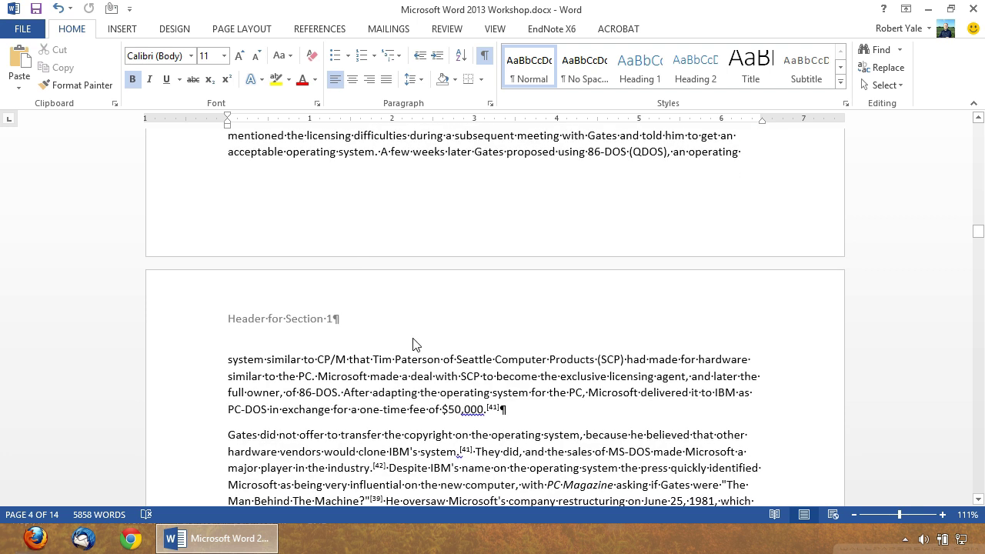
pyautogui.hotkey('shift', 'F5')
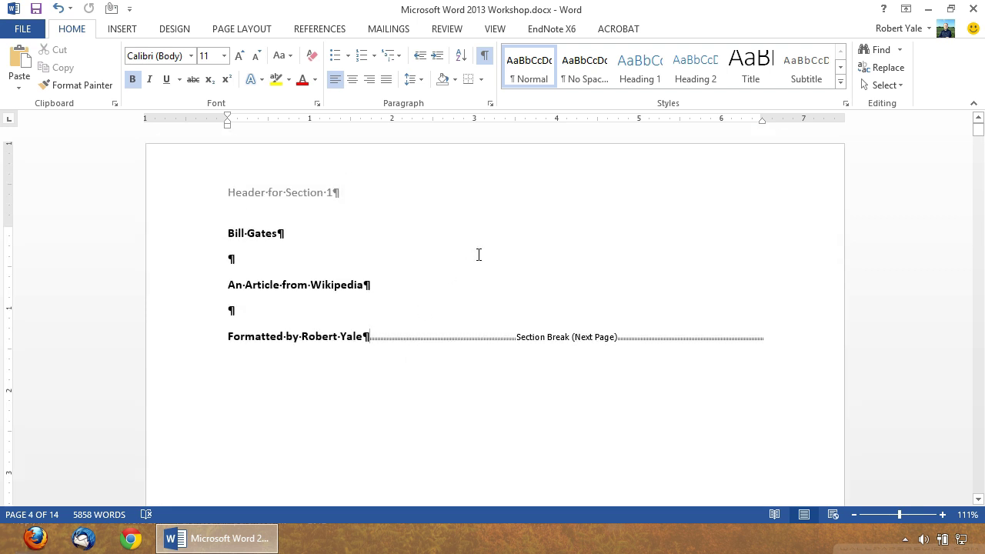
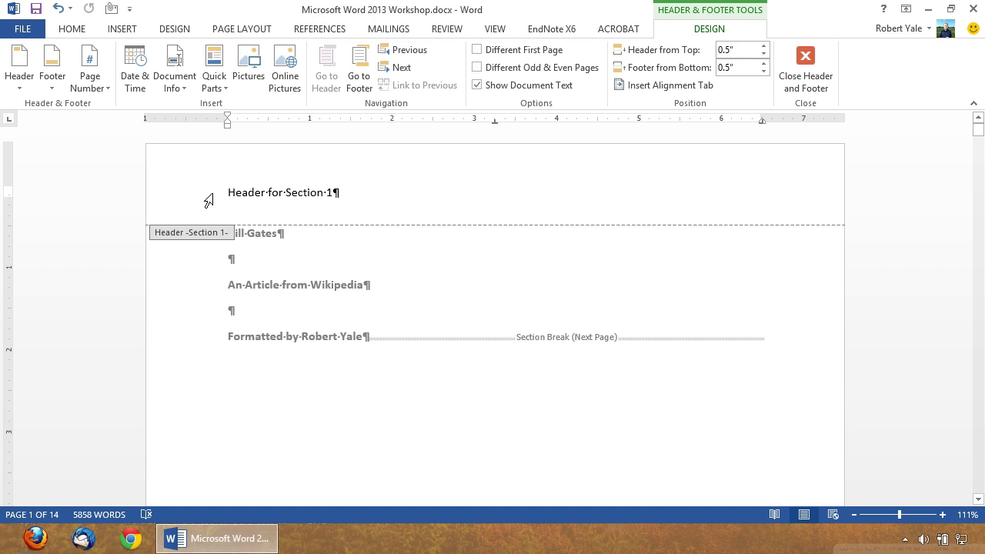
# - Delete the text "Header for Section 1" from the first page's header
pyautogui.moveTo(224, 192); pyautogui.dragTo(440, 192)
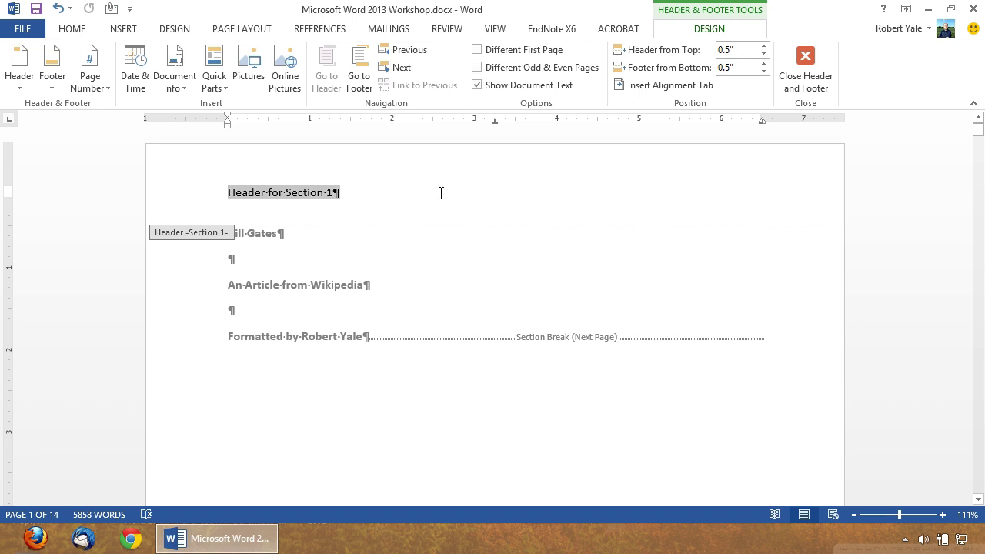
pyautogui.press('Delete')
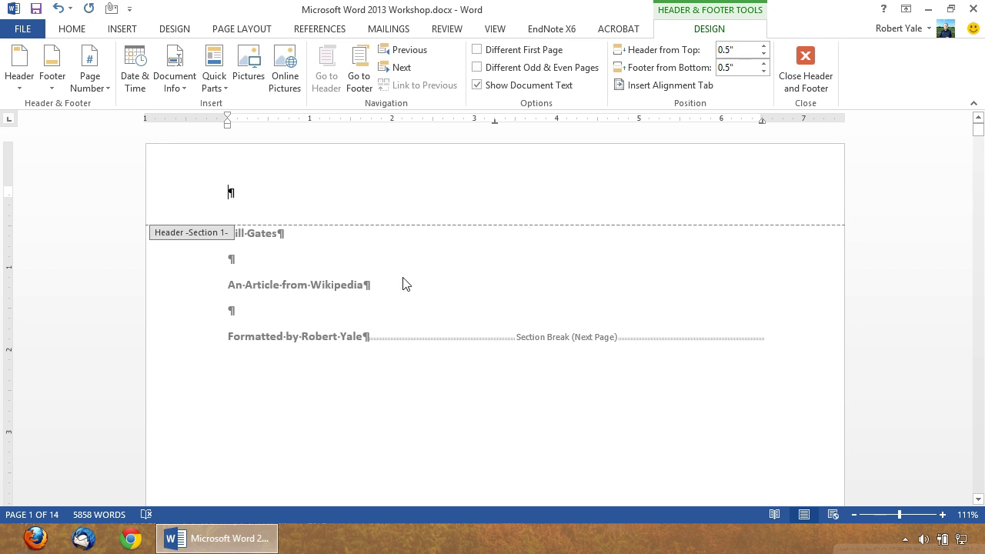
# - Place the cursor in the Section 2 header above the Executive Summary heading
pyautogui.scroll(-4, 402, 283)
pyautogui.scroll(-15, 402, 283)
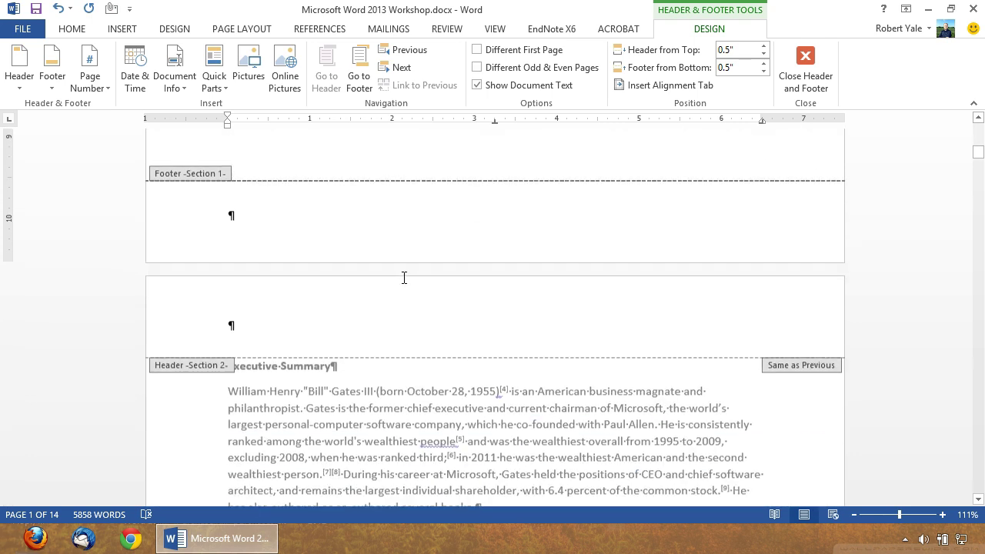
pyautogui.scroll(-2, 402, 277)
pyautogui.click(304, 275)
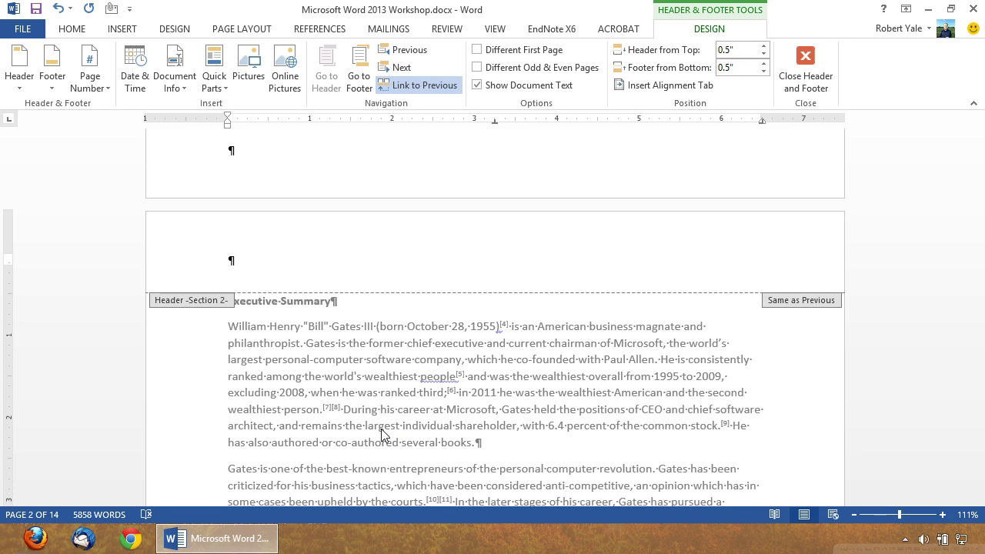
pyautogui.click(121, 32)
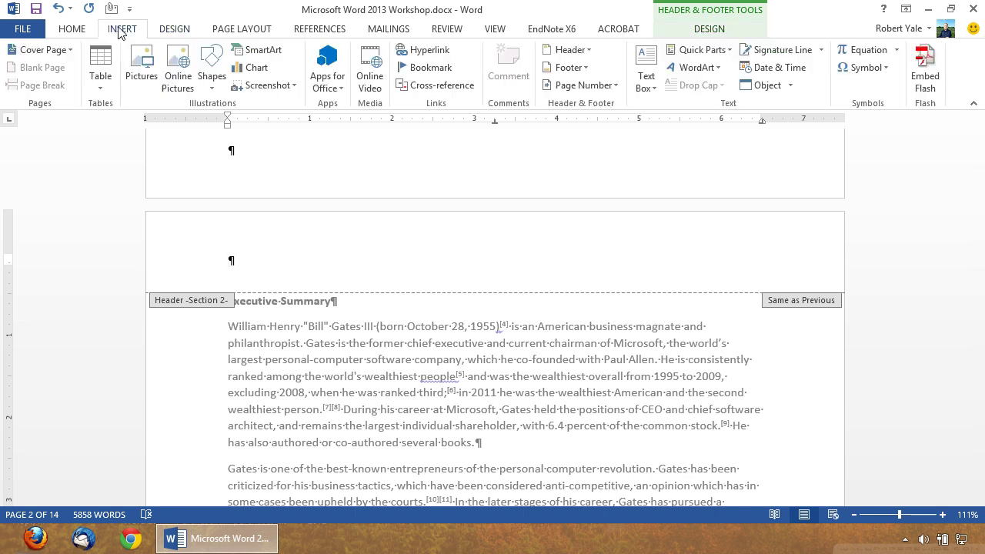
pyautogui.click(211, 83)
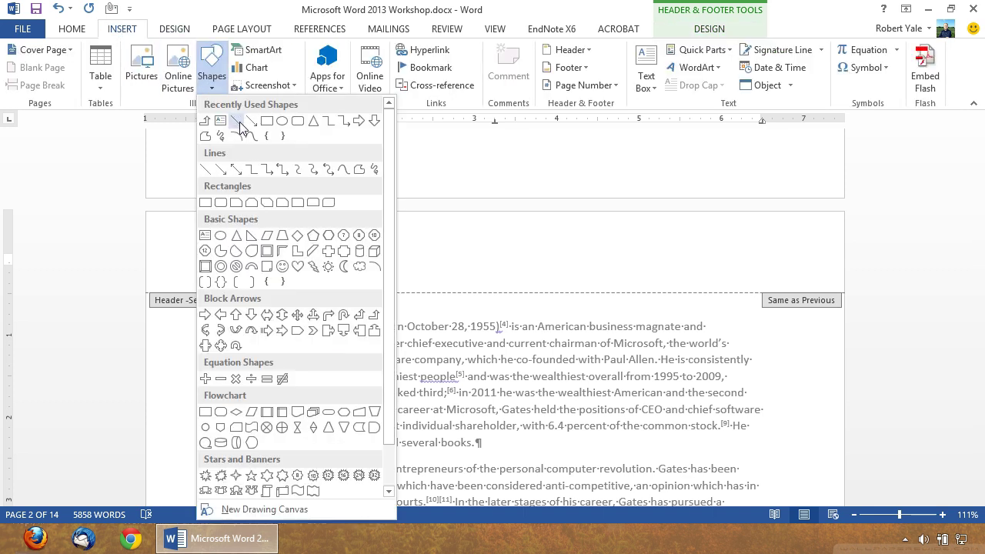
pyautogui.click(210, 62)
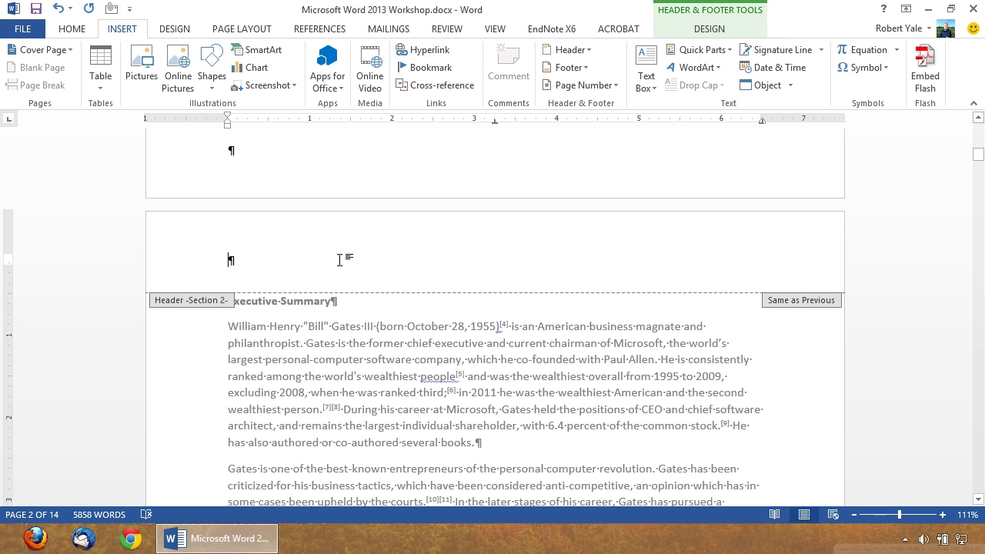
# - Create a full-width underlined header in Section 2 with "Executive Summary" aligned at the right margin, and return to the body text
pyautogui.click(72, 29)
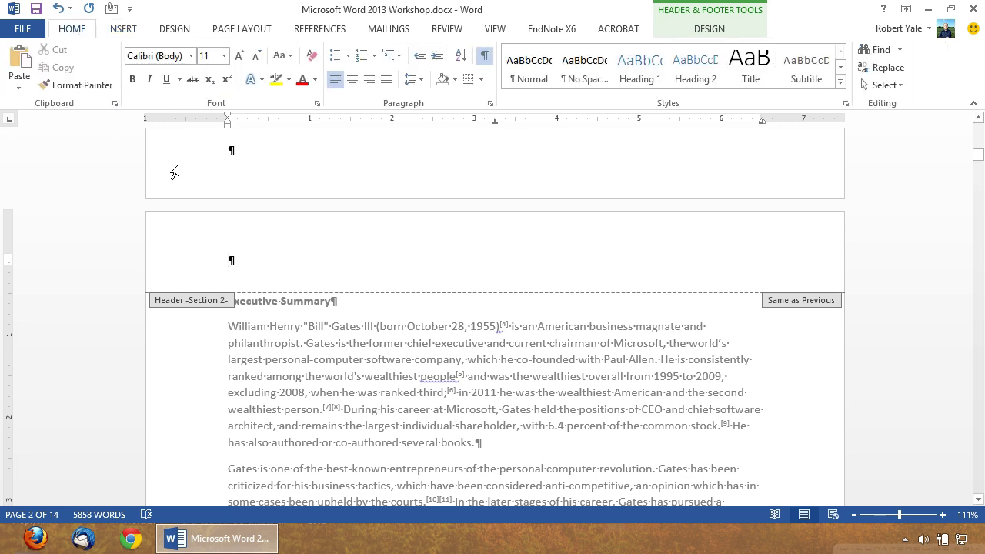
pyautogui.click(166, 80)
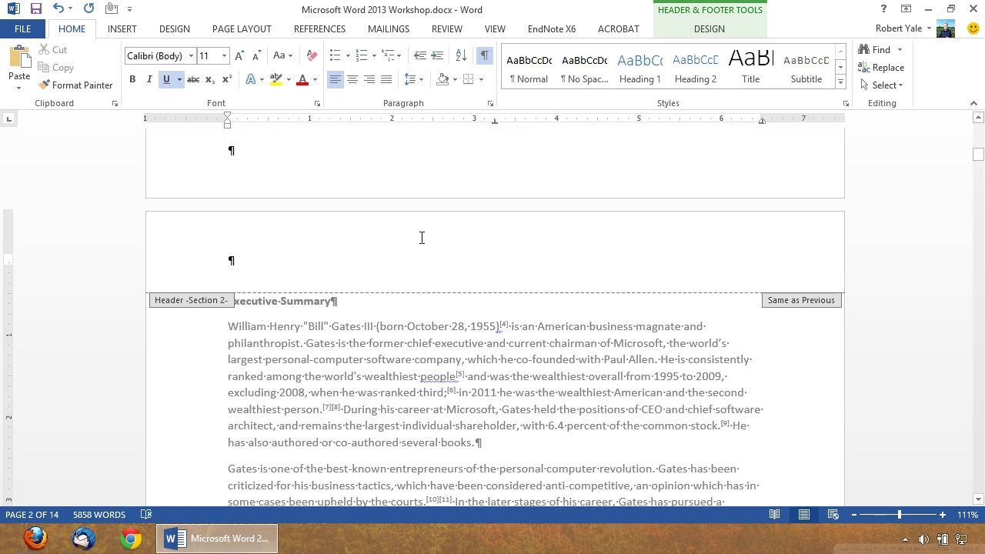
pyautogui.press('Tab')
pyautogui.press('Tab')
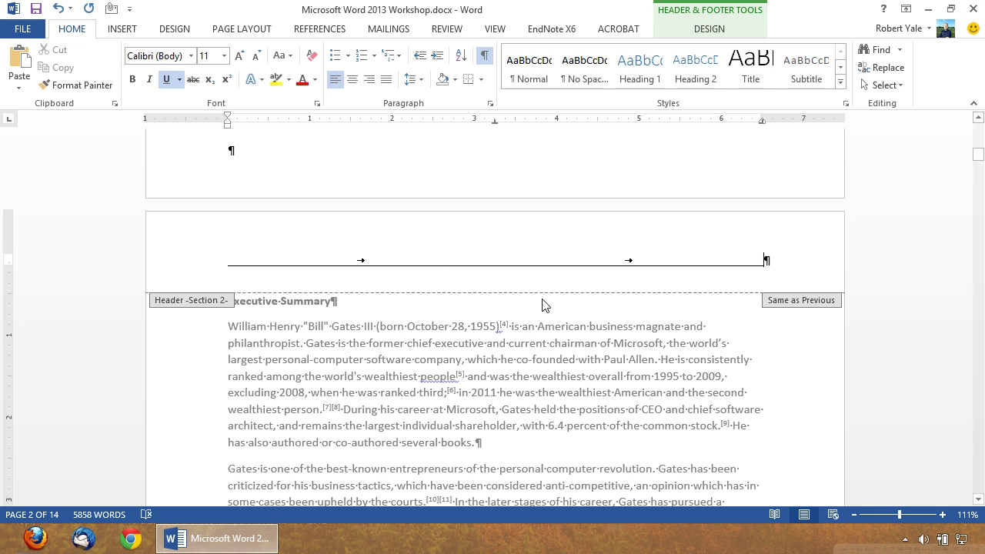
pyautogui.write('Ex')
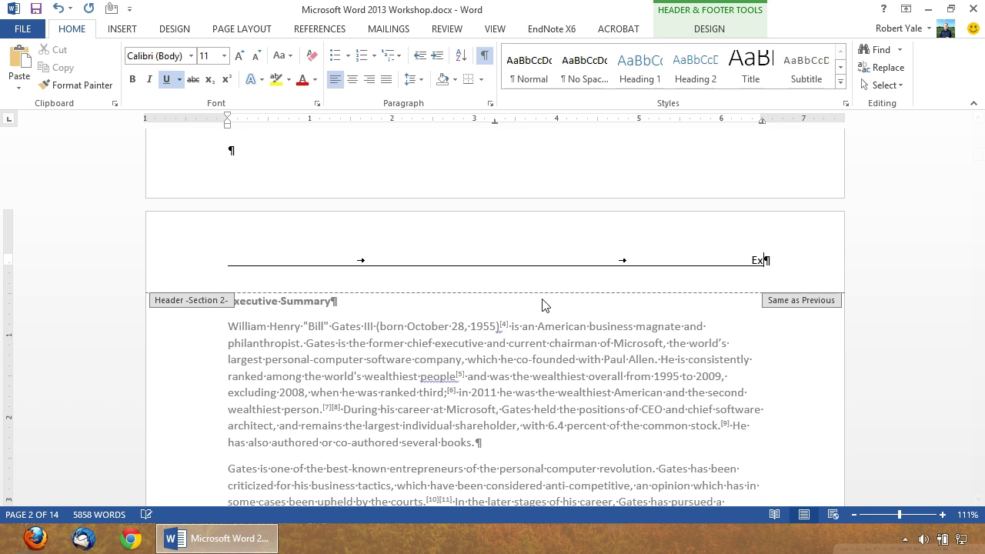
pyautogui.write('ecutive Summary')
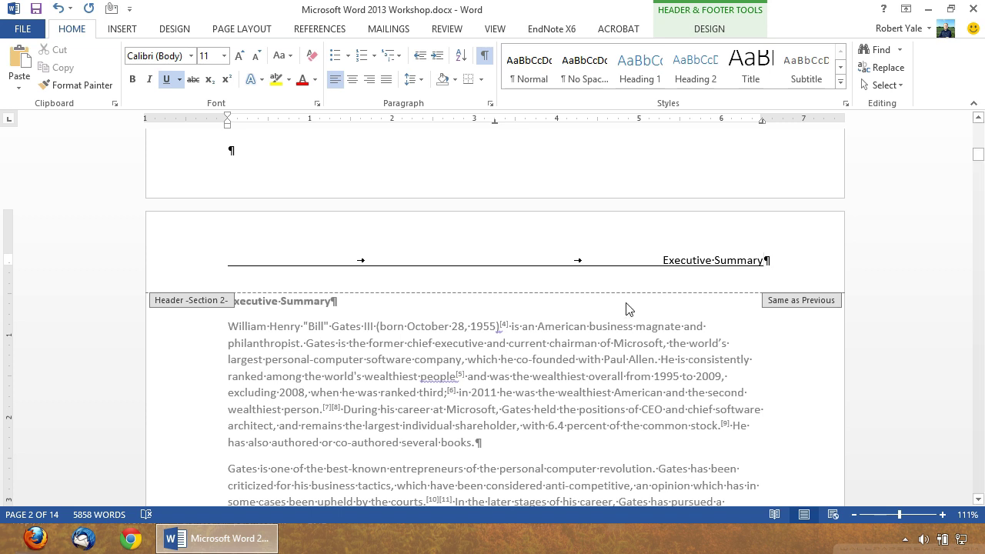
pyautogui.doubleClick(671, 404)
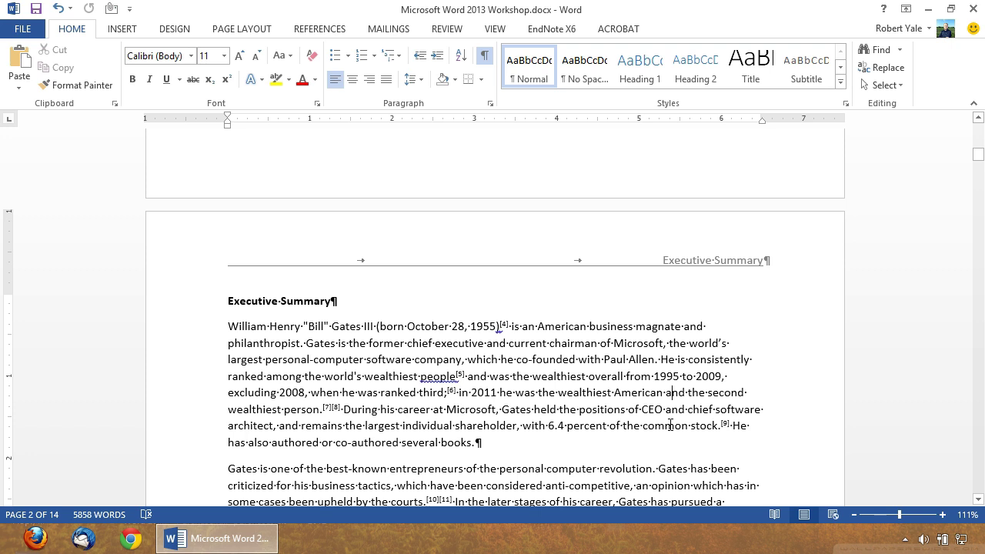
pyautogui.scroll(10, 671, 425)
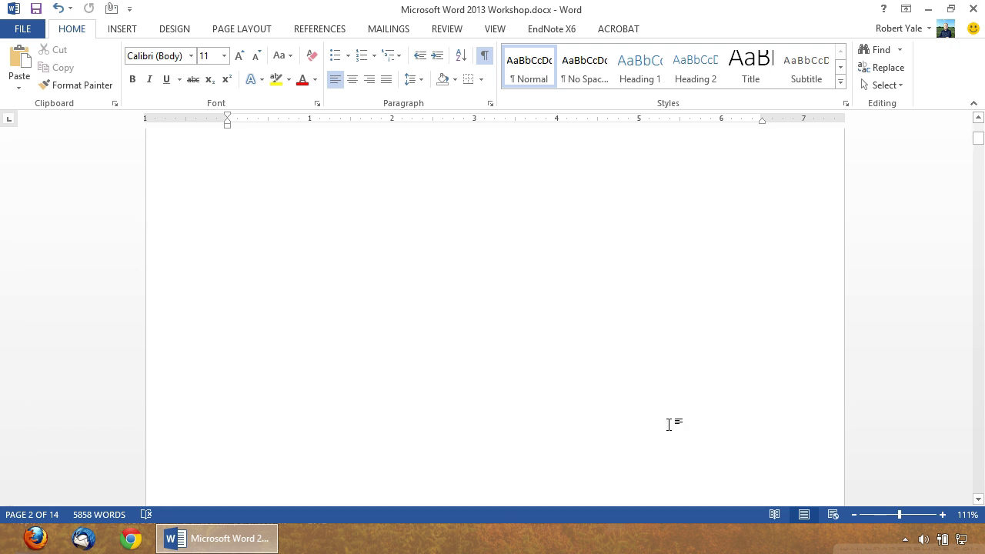
# - Open the Section 2 header above the Executive Summary heading and unlink it from the previous section
pyautogui.scroll(3, 668, 425)
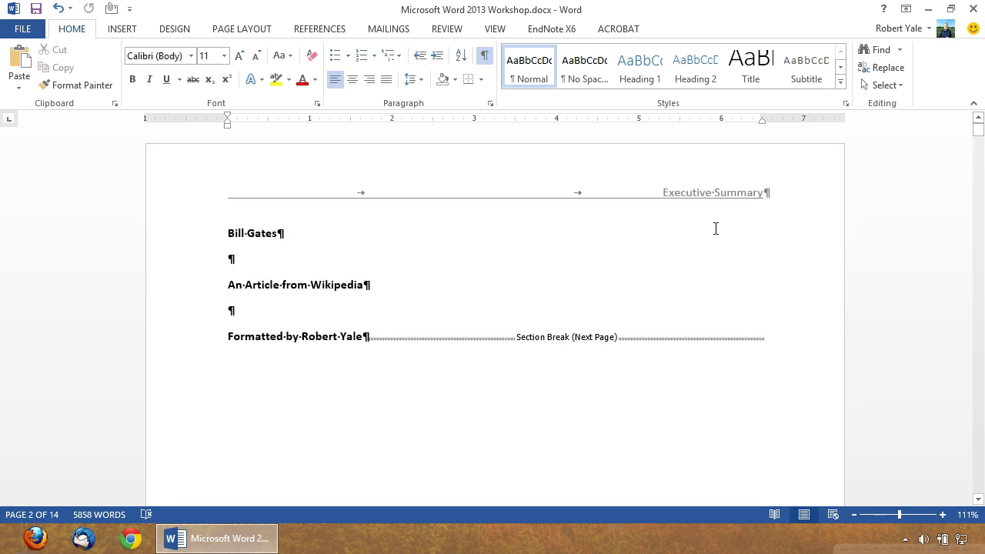
pyautogui.scroll(-15, 689, 231)
pyautogui.scroll(-20, 689, 231)
pyautogui.scroll(-5, 689, 230)
pyautogui.hotkey('ctrl', 'Home')
pyautogui.scroll(-18, 522, 240)
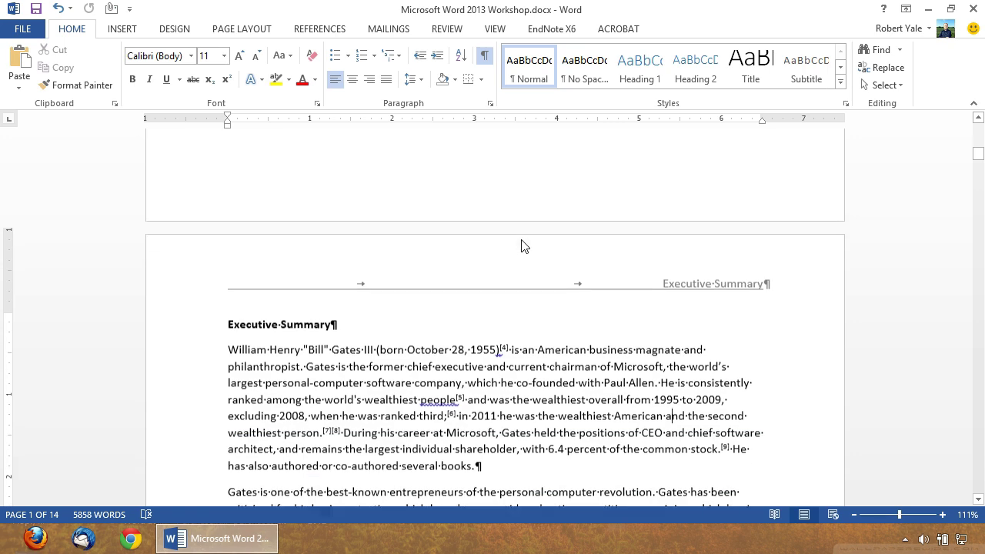
pyautogui.doubleClick(392, 284)
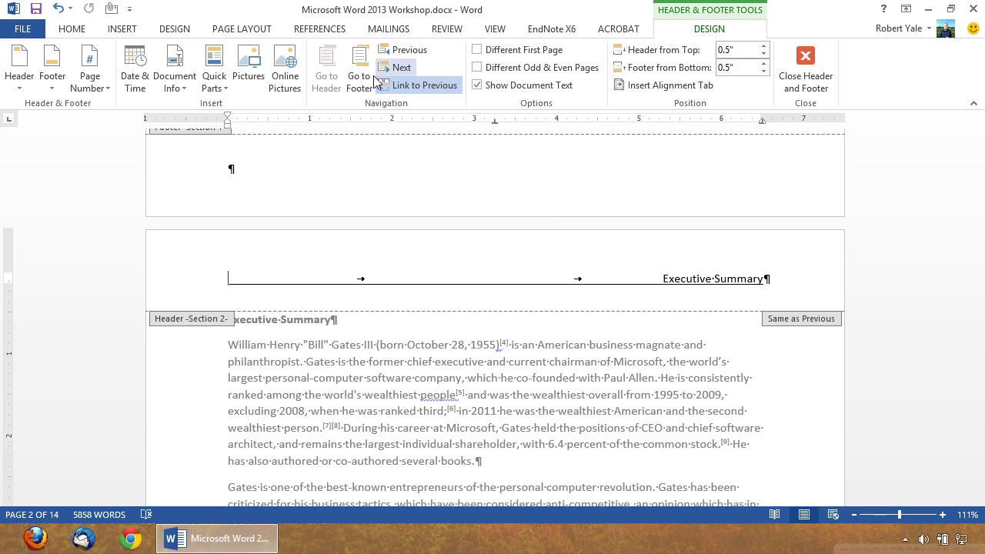
pyautogui.click(423, 86)
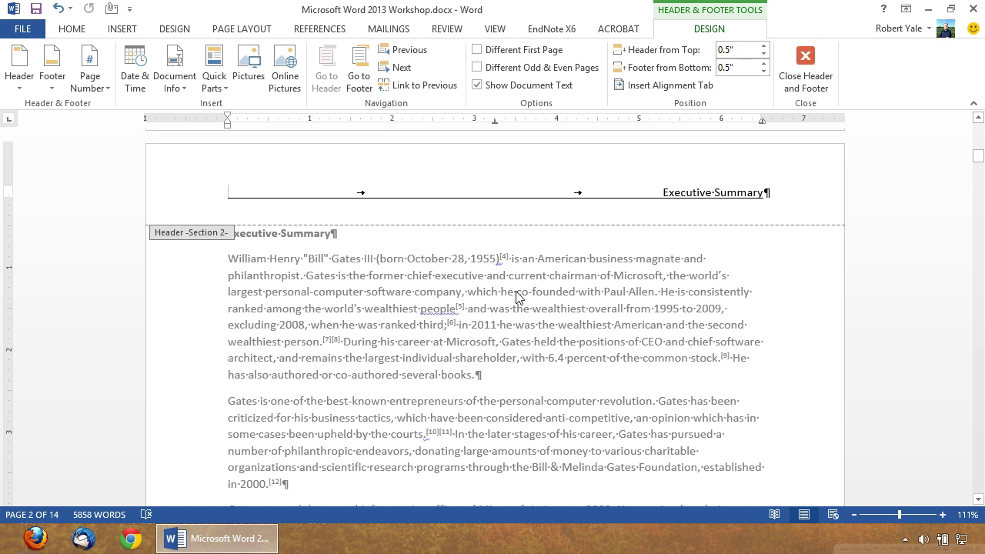
# - Delete the entire "Executive Summary" header line, including its tabs, from the Section 1 header and close header editing
pyautogui.scroll(10, 516, 297)
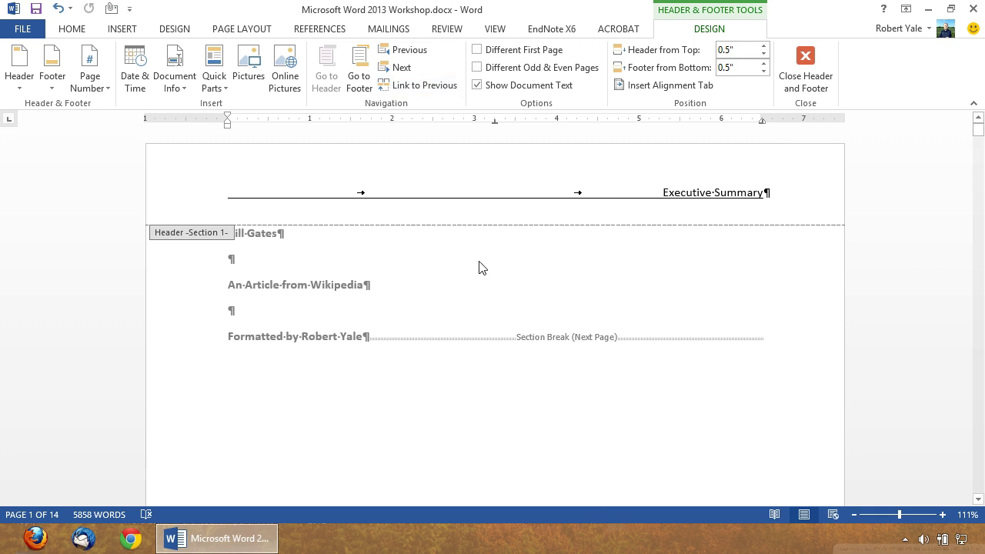
pyautogui.scroll(-10, 478, 267)
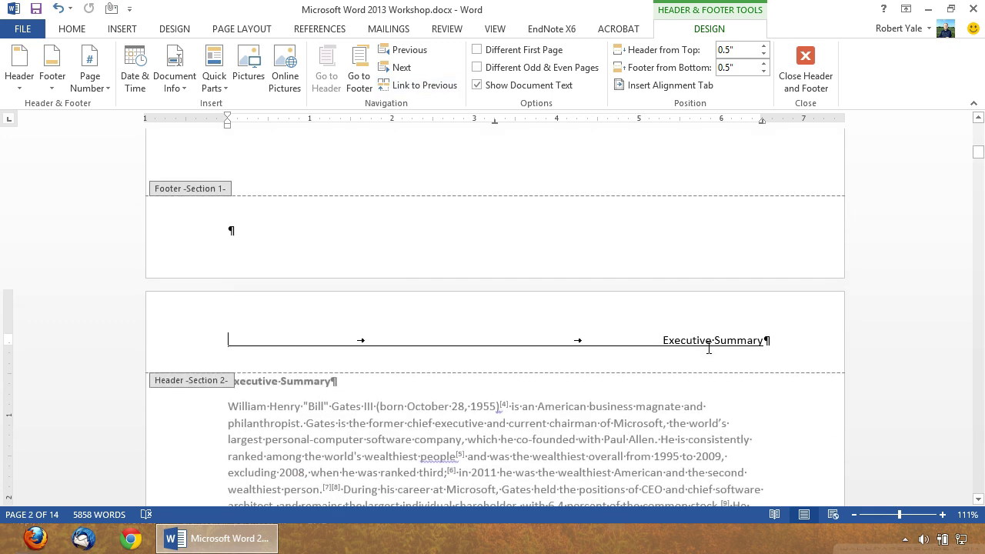
pyautogui.scroll(10, 708, 347)
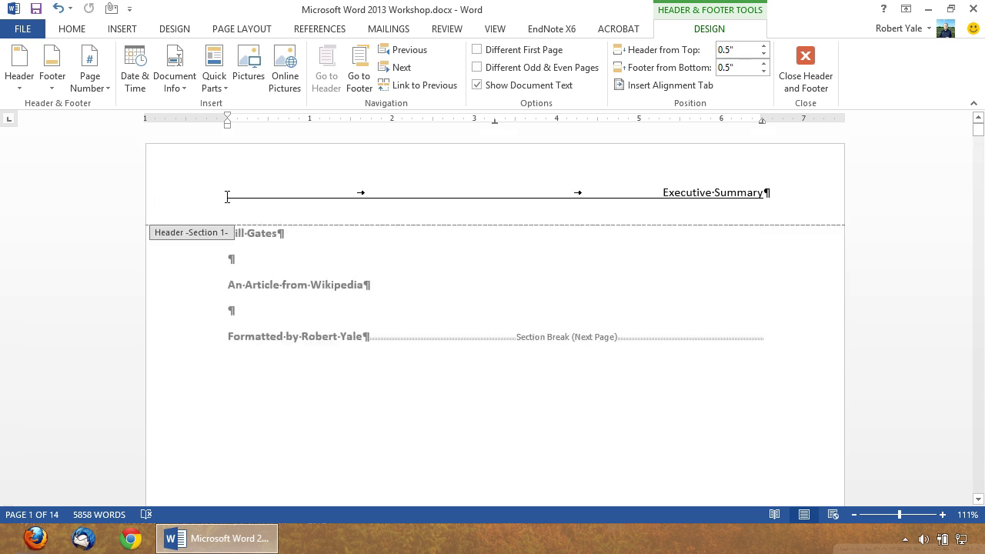
pyautogui.moveTo(228, 194); pyautogui.dragTo(837, 199)
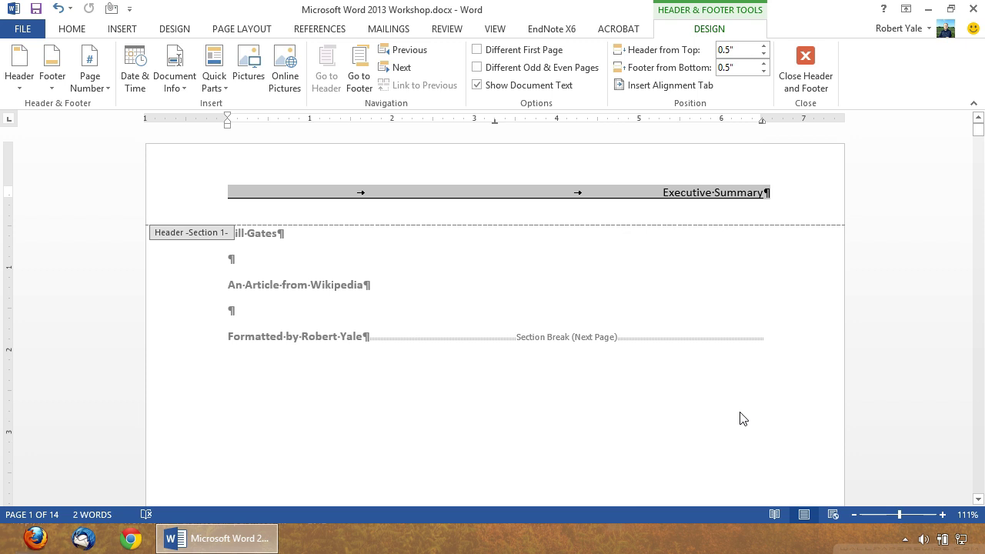
pyautogui.press('Delete')
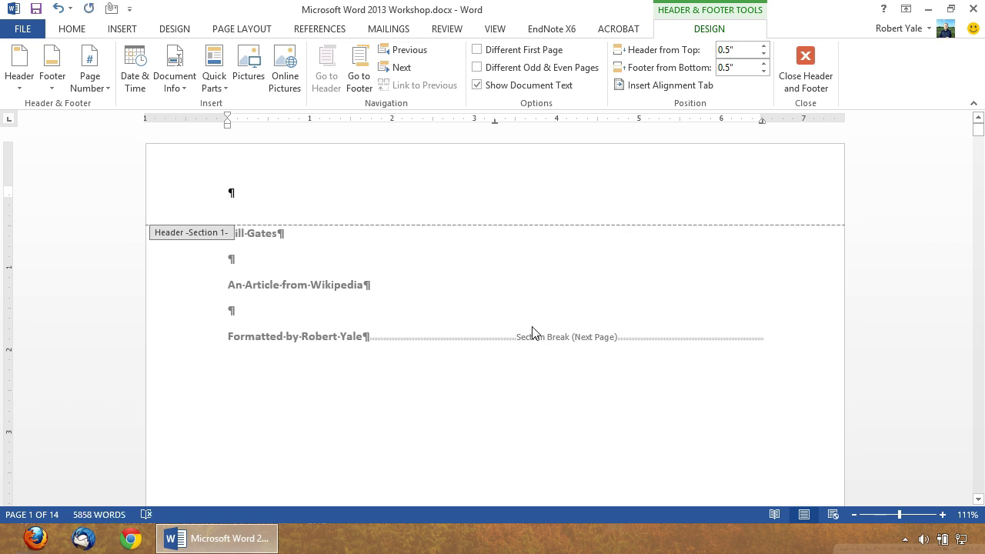
pyautogui.click(805, 76)
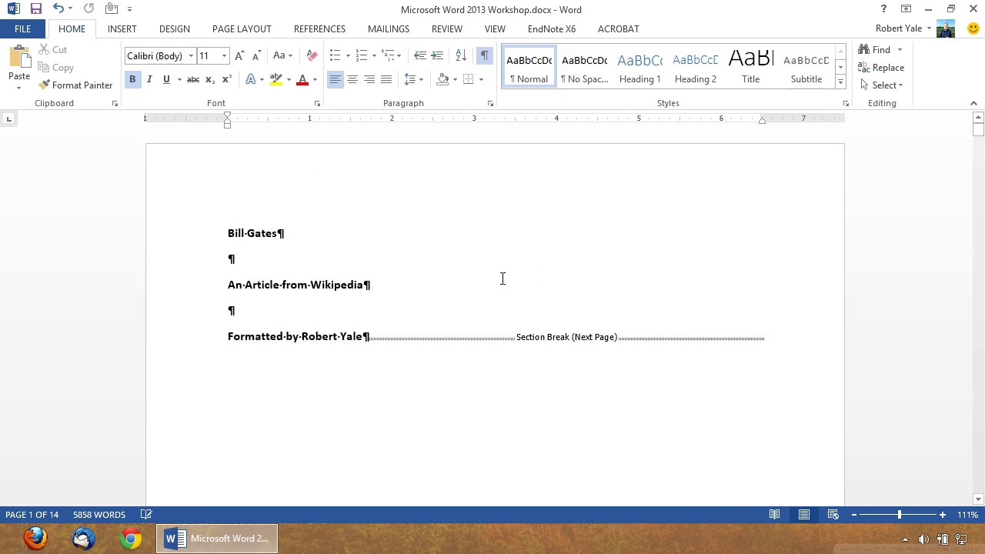
# - Open the Section 3 header above the "Early life" heading and unlink it from the previous section
pyautogui.scroll(-1, 503, 278)
pyautogui.scroll(-5, 503, 279)
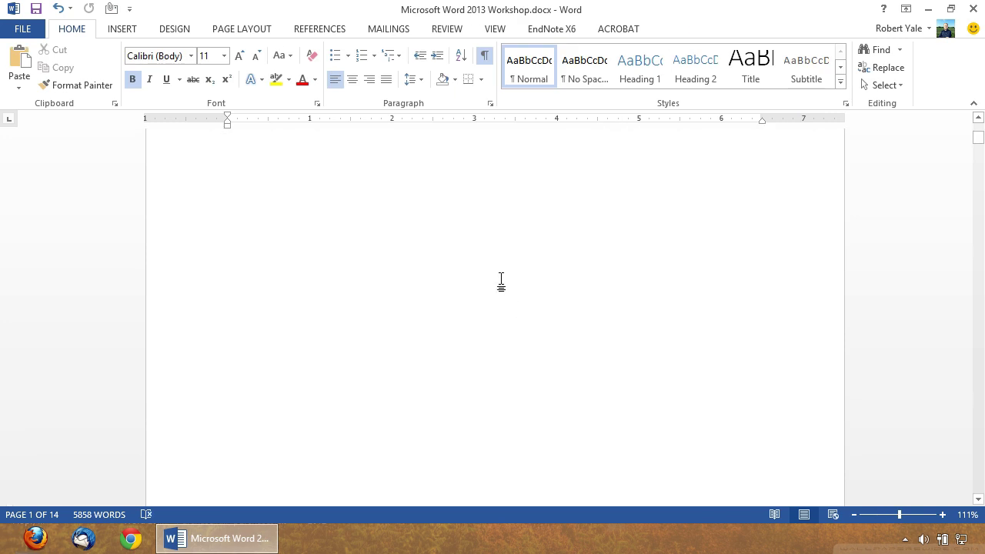
pyautogui.scroll(-8, 500, 281)
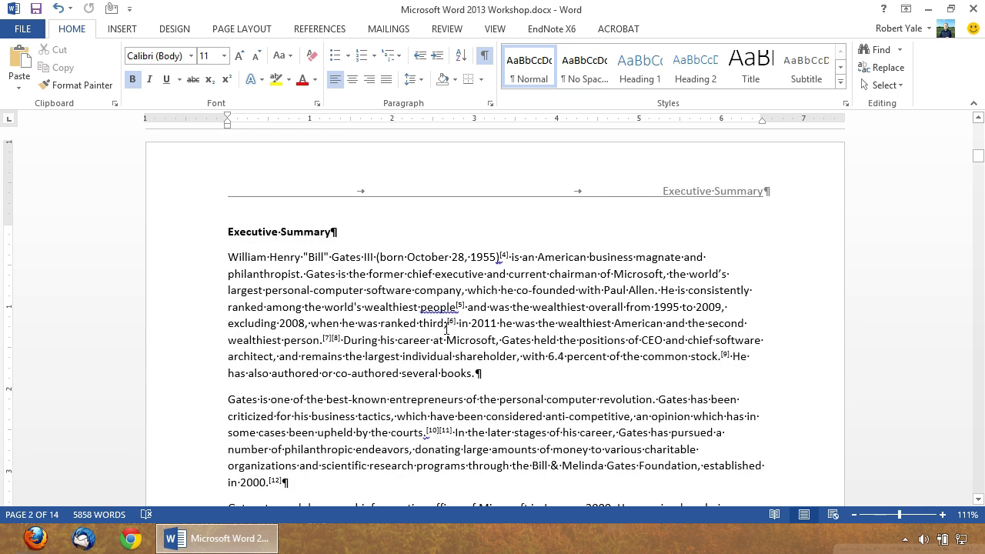
pyautogui.scroll(-10, 446, 328)
pyautogui.scroll(-6, 446, 329)
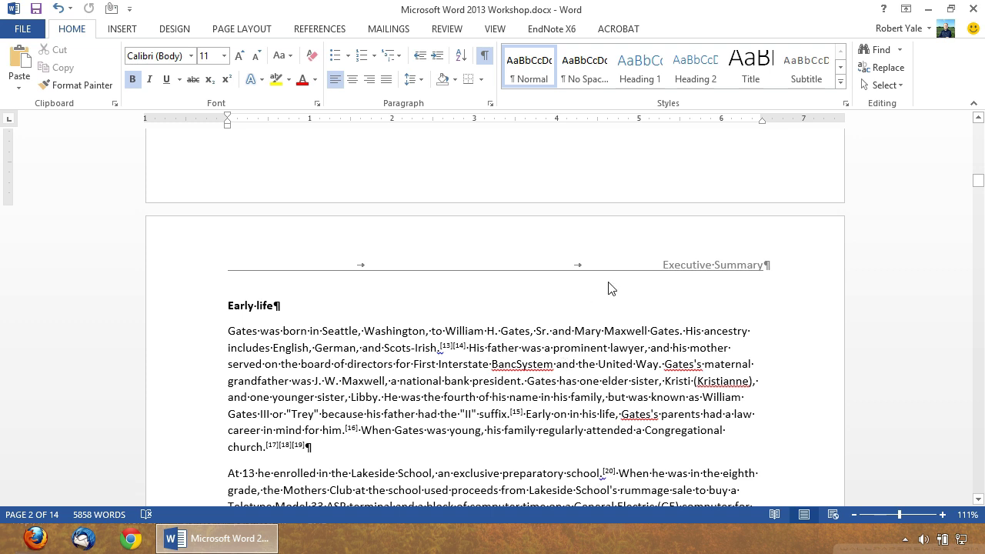
pyautogui.doubleClick(663, 269)
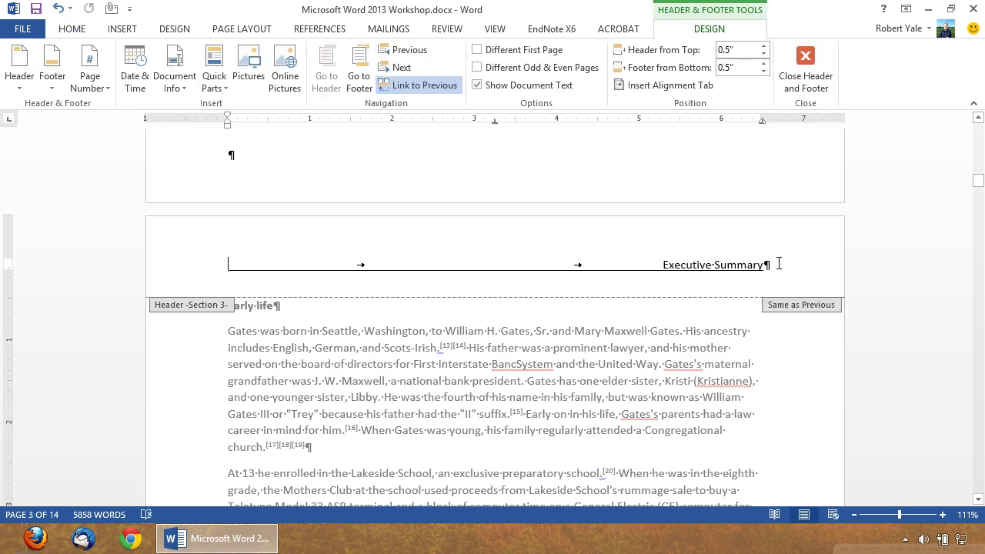
pyautogui.click(416, 88)
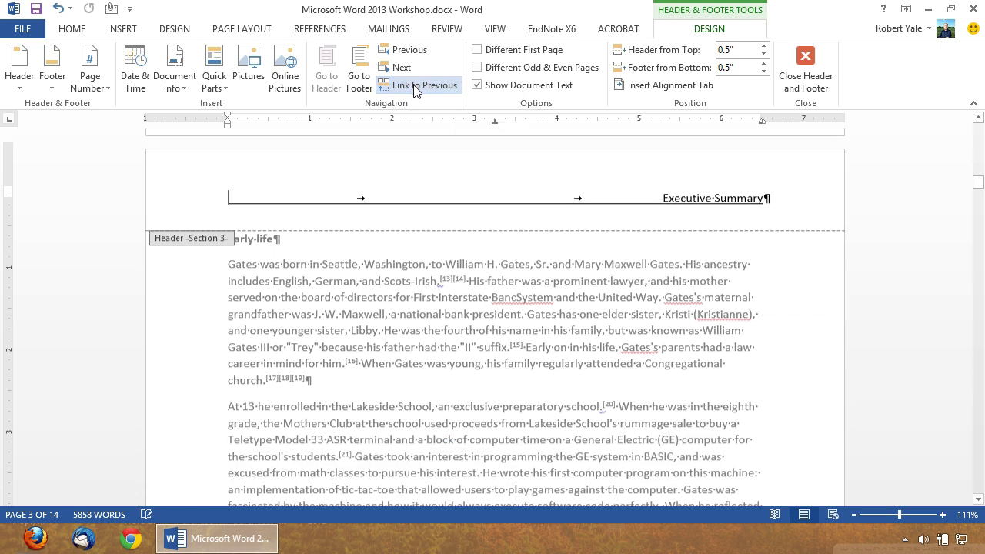
# - Replace the text "Executive Summary" in the Section 3 header with "Bill Gates Biography"
pyautogui.moveTo(765, 192); pyautogui.dragTo(683, 192)
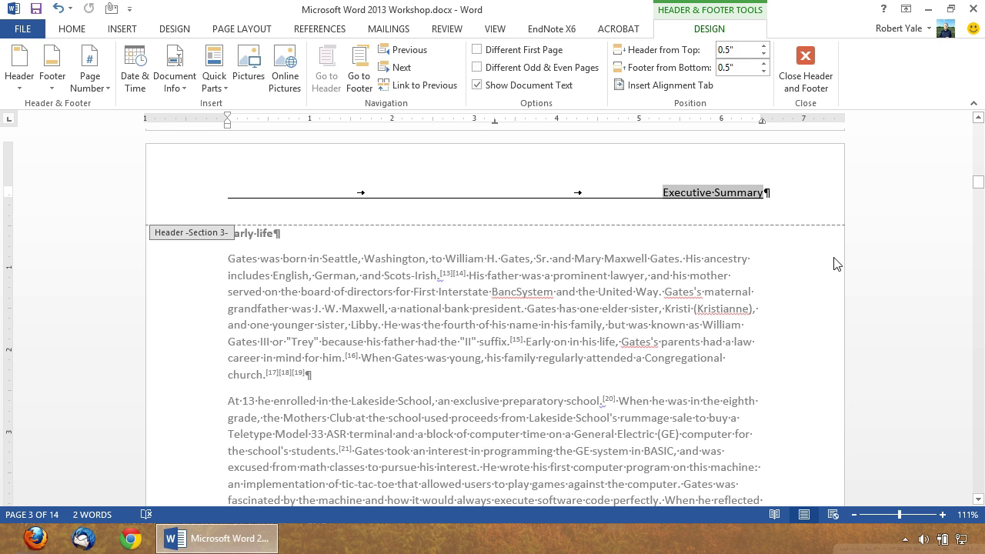
pyautogui.write('Bi')
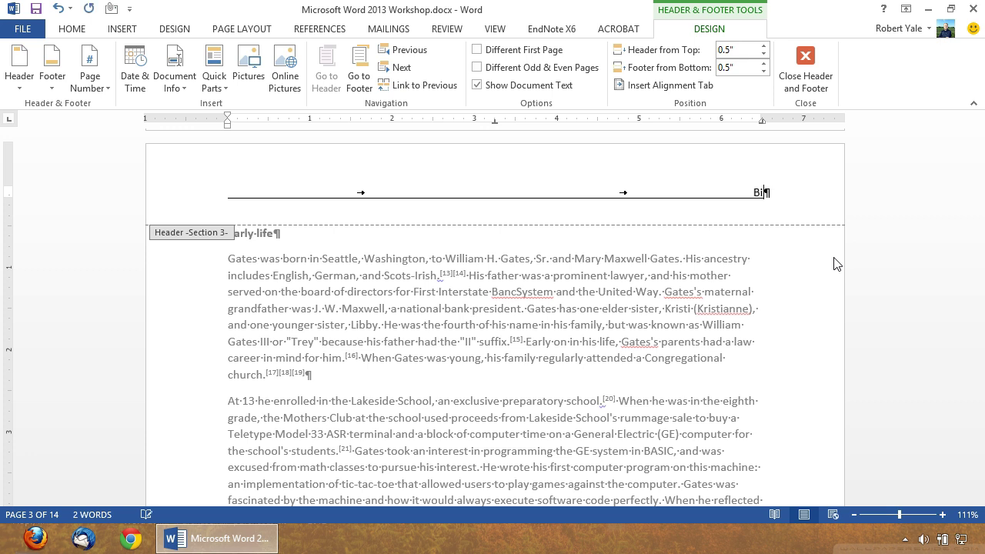
pyautogui.write('ll Gates Biography')
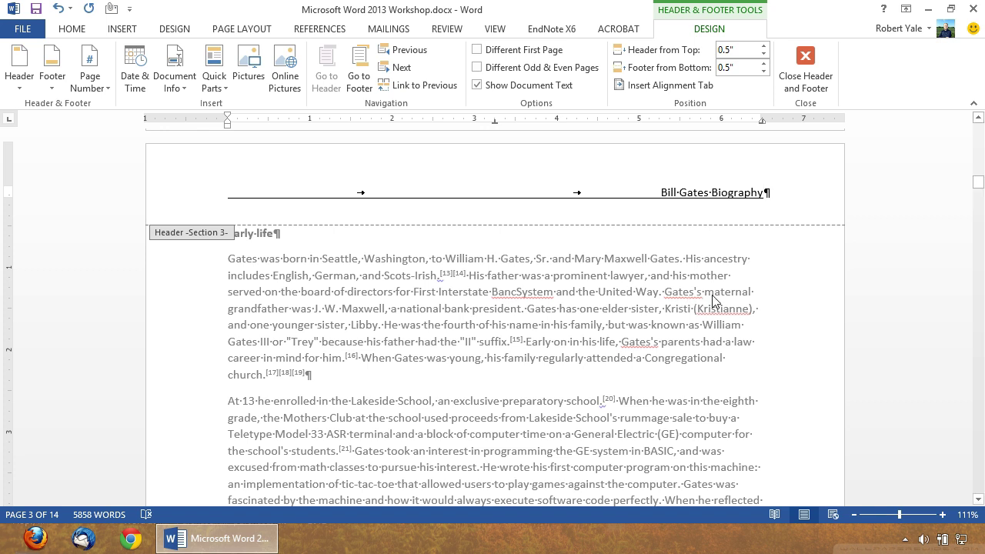
# - Place the cursor in the Section 4 header above the References heading and unlink it from the previous section
pyautogui.scroll(-15, 636, 287)
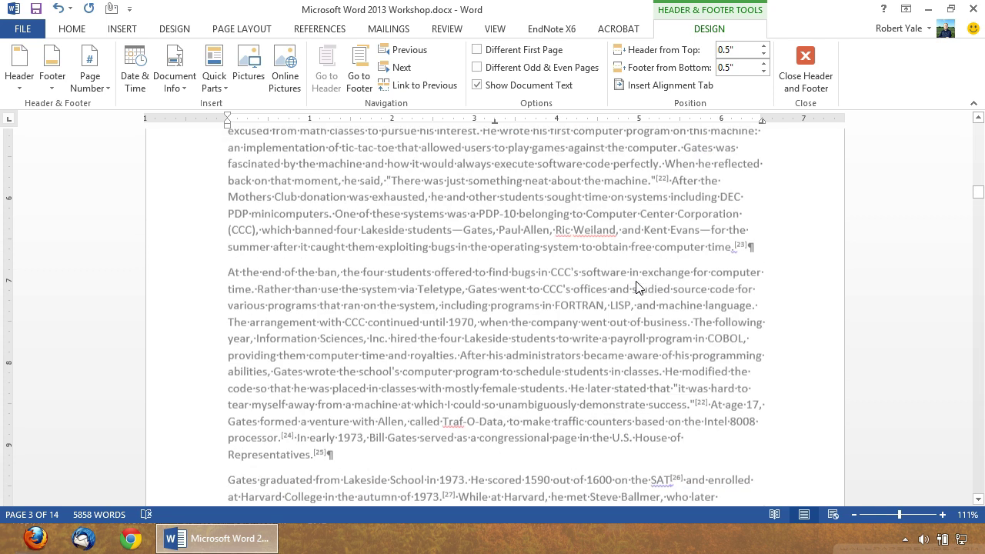
pyautogui.scroll(-20, 636, 287)
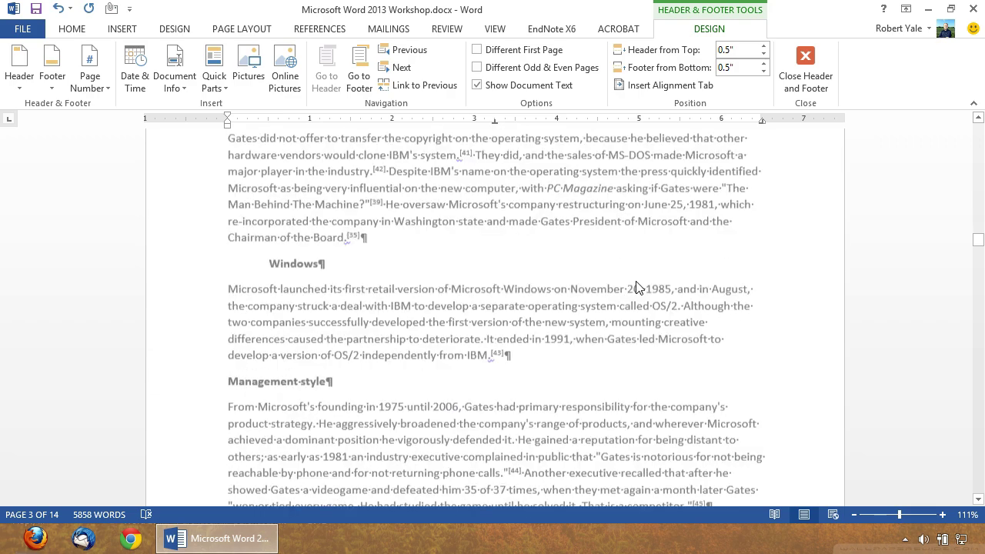
pyautogui.scroll(2, 636, 287)
pyautogui.scroll(-20, 635, 287)
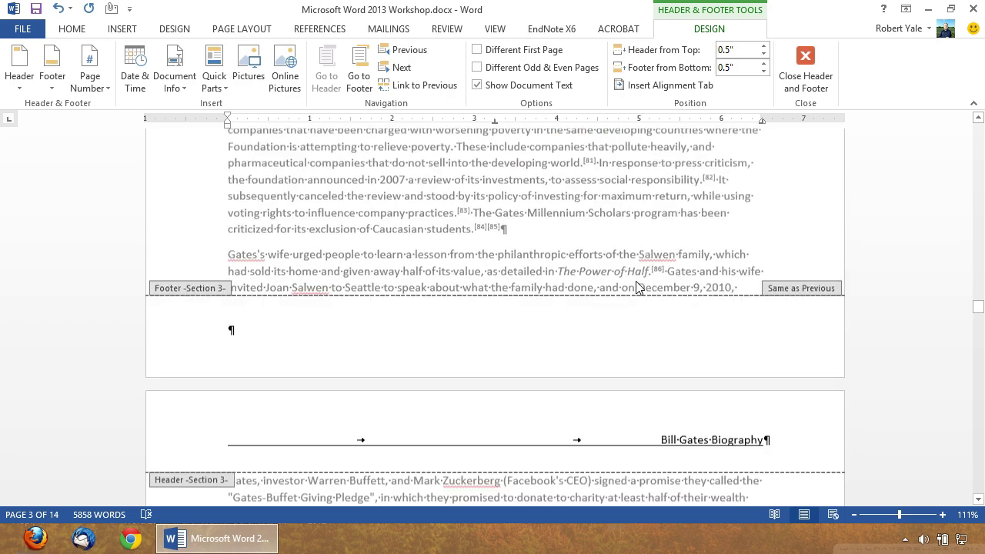
pyautogui.scroll(-15, 634, 282)
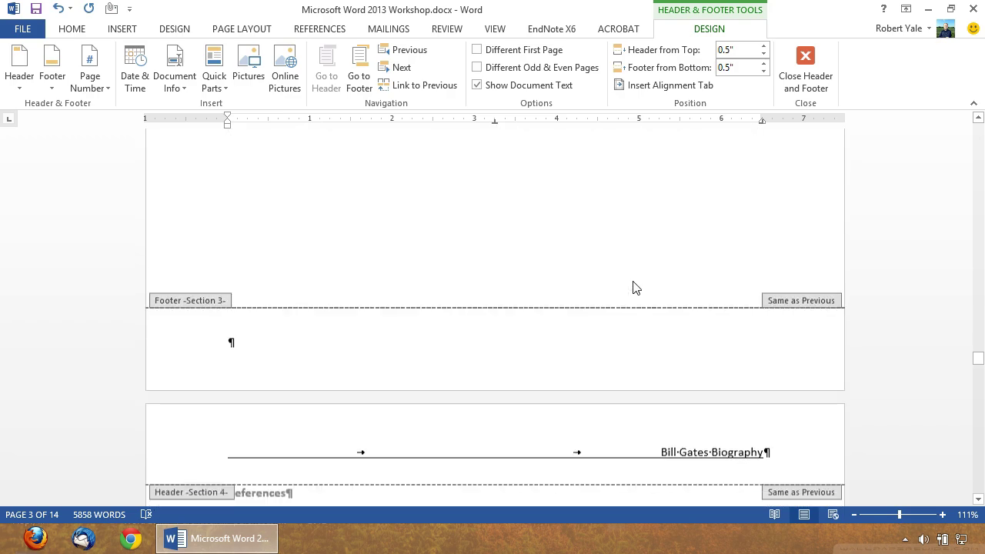
pyautogui.scroll(-3, 634, 281)
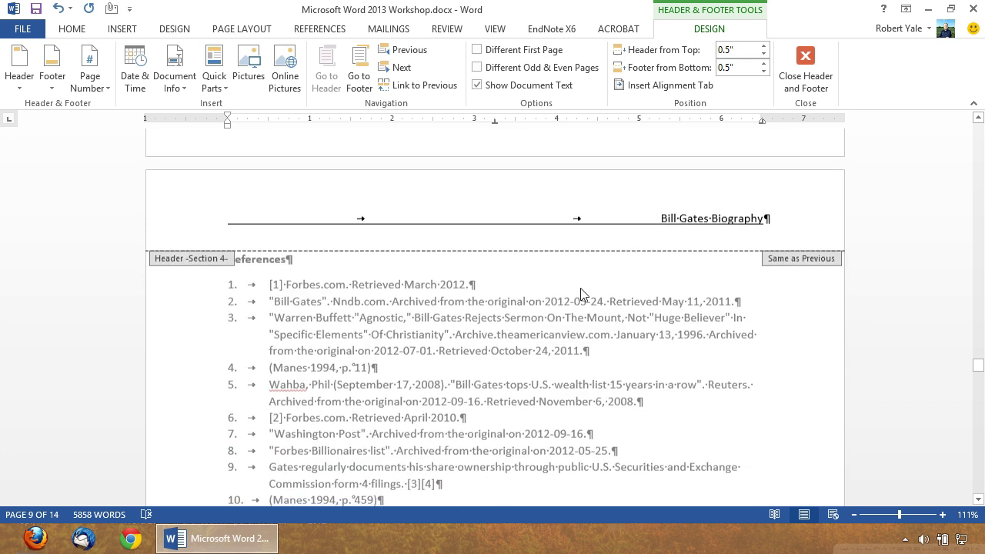
pyautogui.click(715, 220)
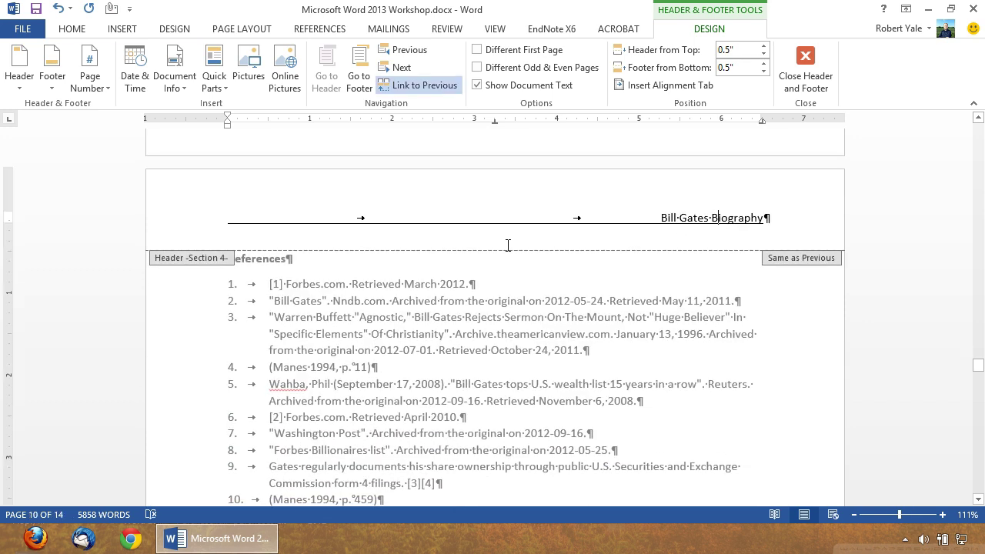
pyautogui.click(406, 90)
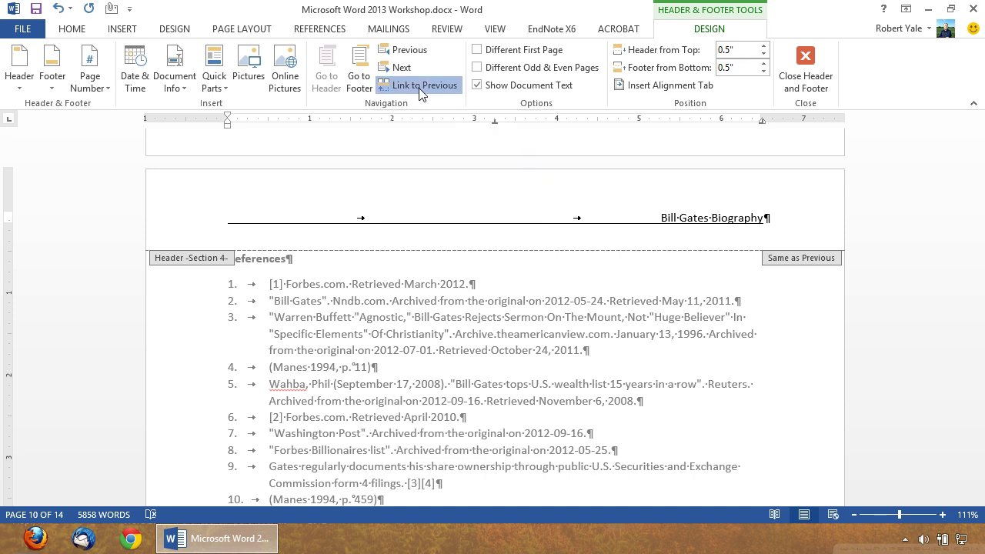
# - Replace the Section 4 header text with "References" and close header editing
pyautogui.moveTo(765, 194); pyautogui.dragTo(665, 196)
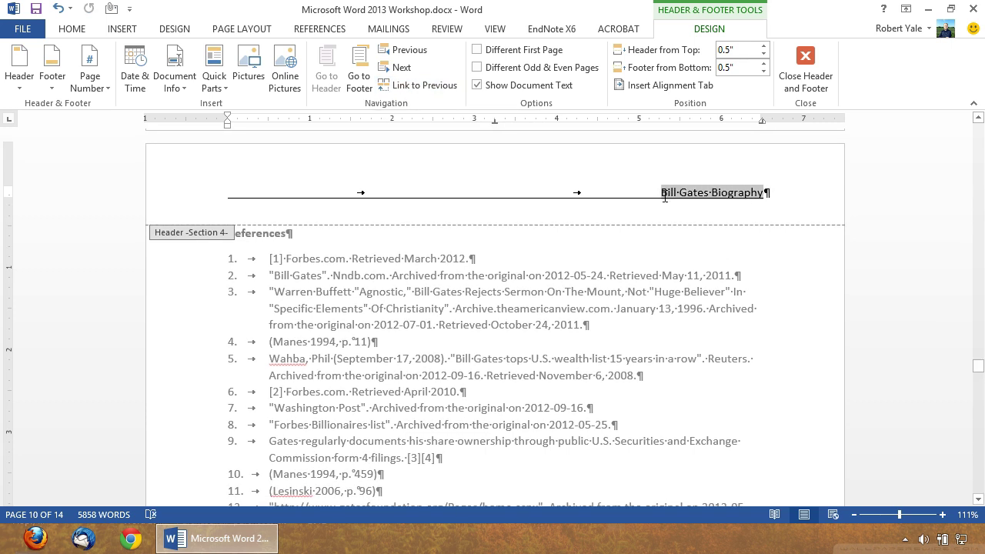
pyautogui.write('References')
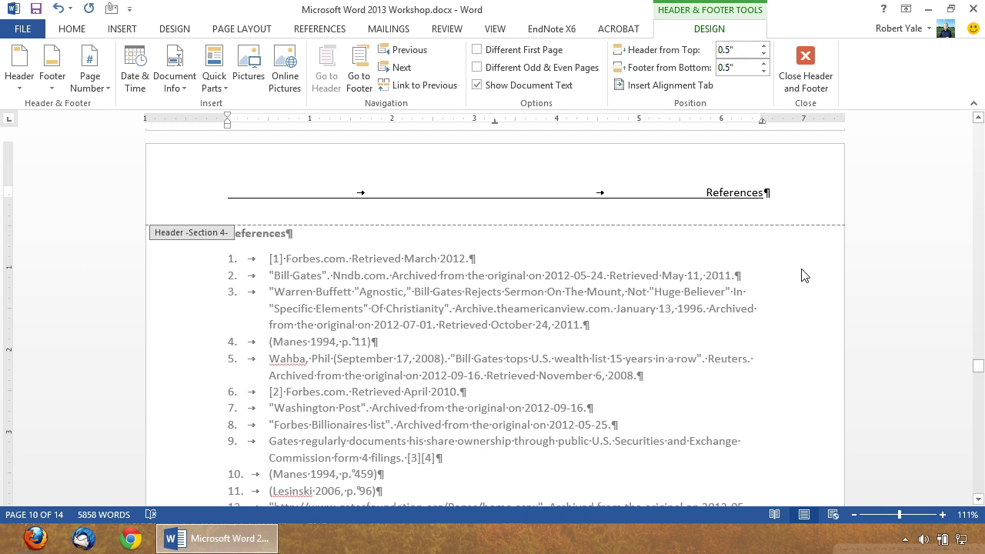
pyautogui.click(805, 69)
# - Add a blank line and the line "Table of Contents" below the "Formatted by" line on the title page, before the section break
pyautogui.scroll(10, 654, 345)
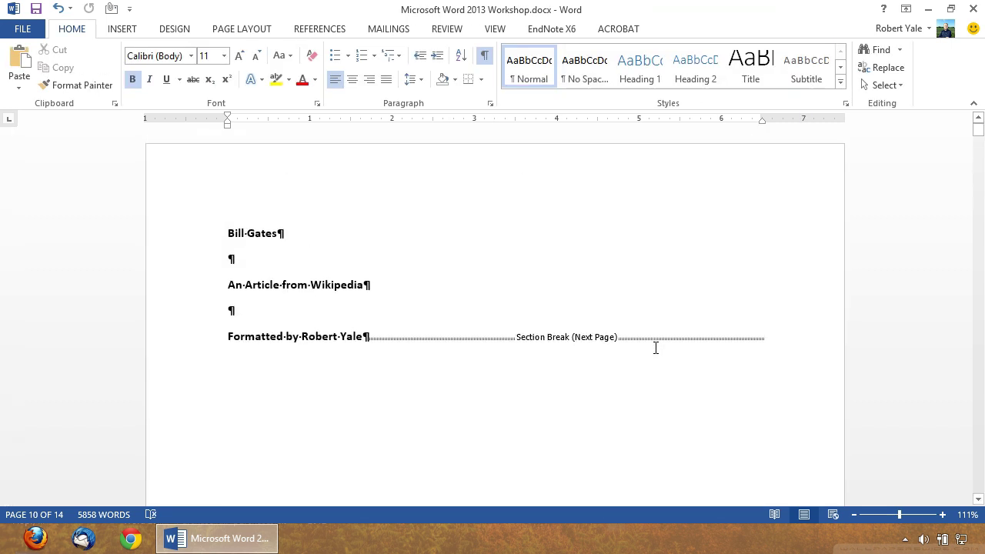
pyautogui.scroll(-8, 377, 241)
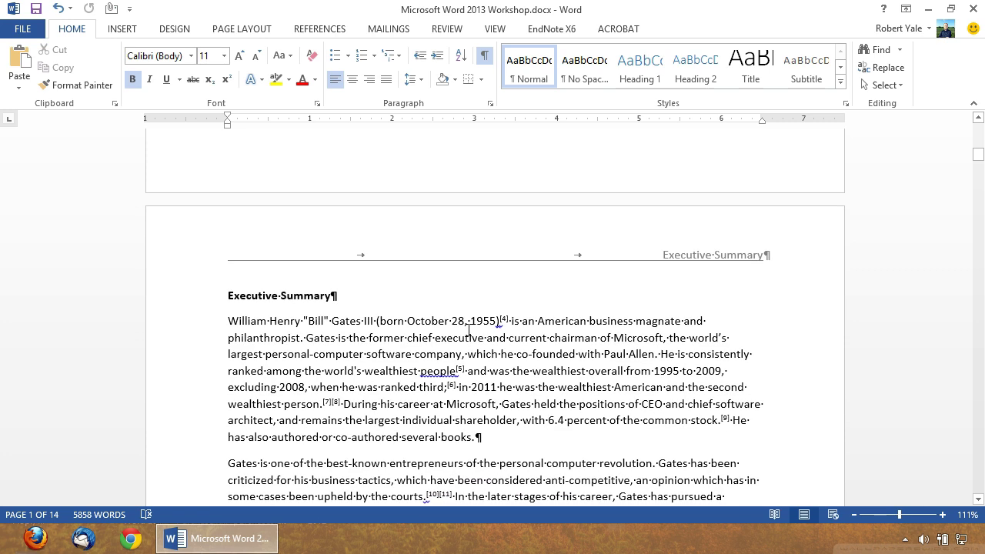
pyautogui.scroll(8, 468, 329)
pyautogui.scroll(-8, 468, 329)
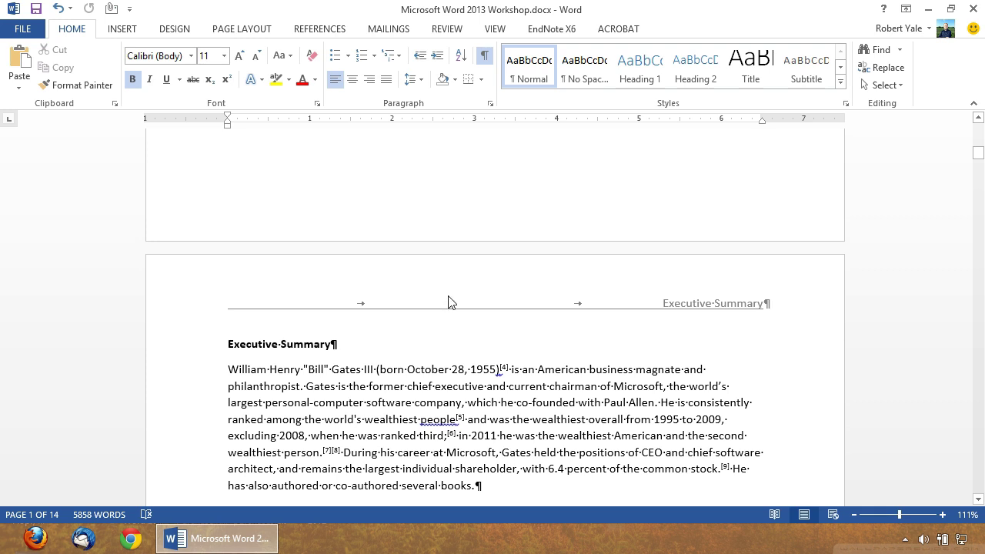
pyautogui.scroll(8, 450, 302)
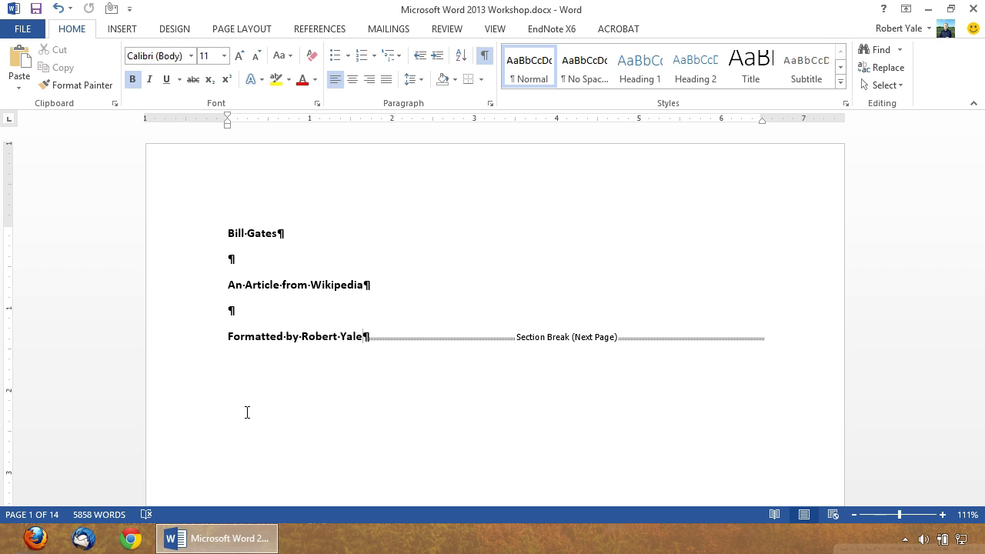
pyautogui.press('Return')
pyautogui.press('Return')
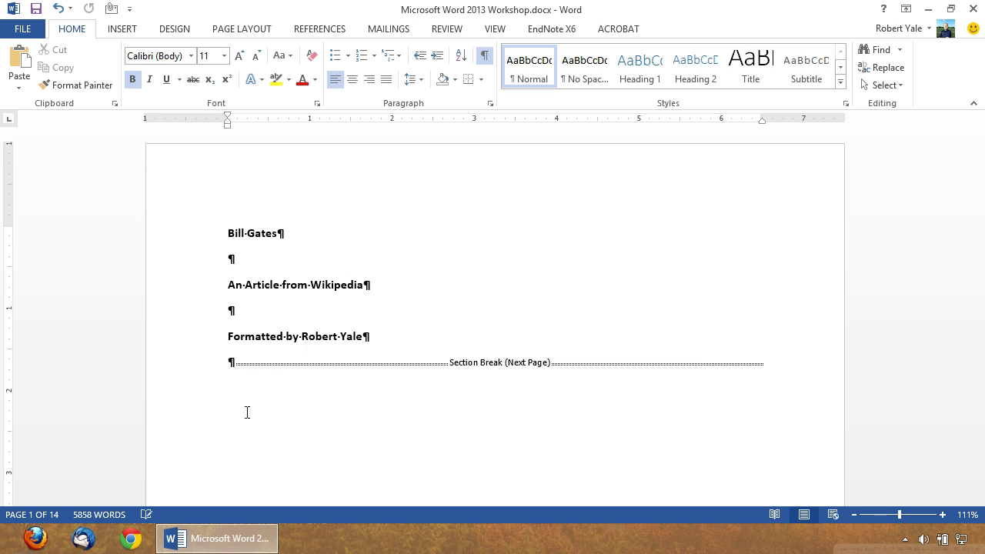
pyautogui.write('T')
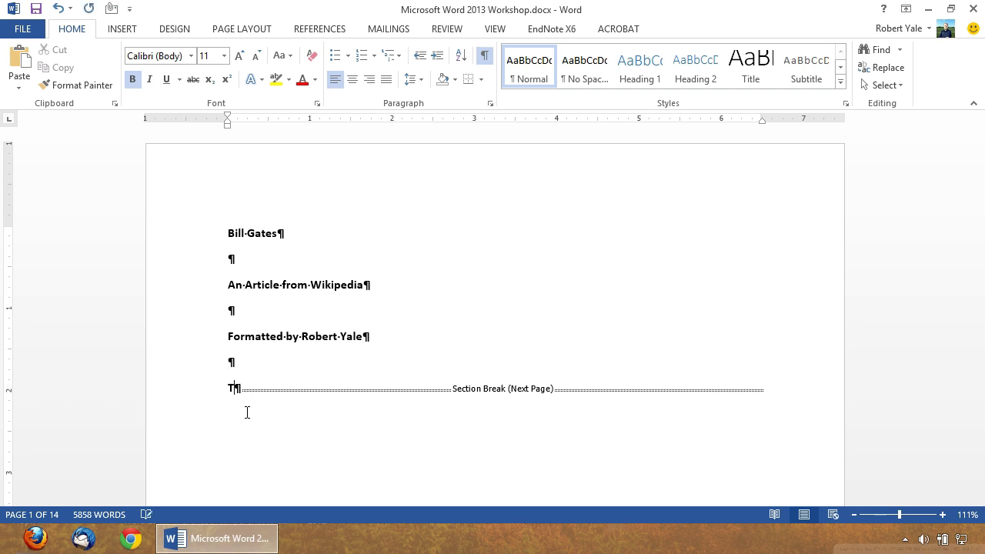
pyautogui.write('able of content')
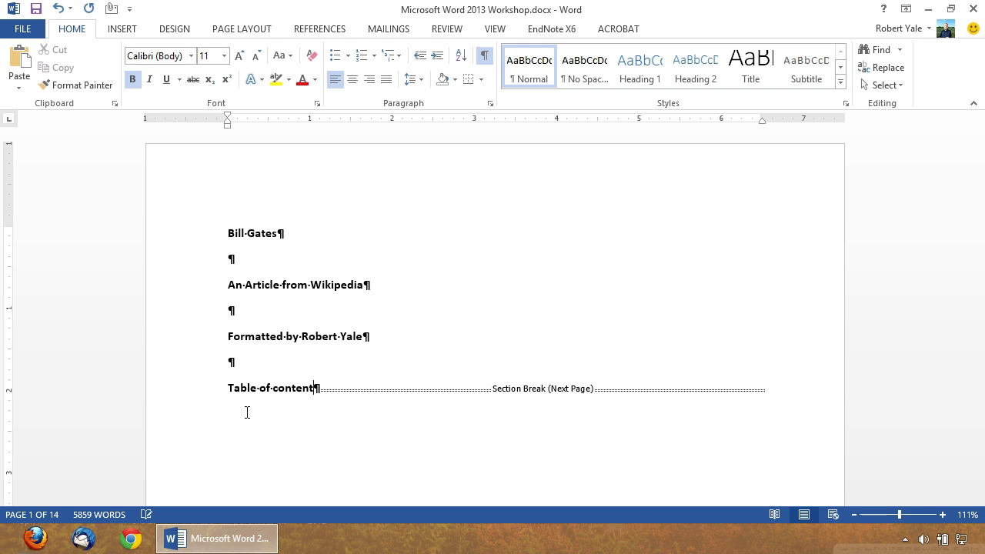
pyautogui.press('BackSpace')
pyautogui.press('BackSpace')
pyautogui.press('BackSpace')
pyautogui.press('BackSpace')
pyautogui.press('BackSpace')
pyautogui.press('BackSpace')
pyautogui.press('BackSpace')
pyautogui.write('Con')
pyautogui.press('BackSpace')
pyautogui.press('BackSpace')
pyautogui.write('ontents')
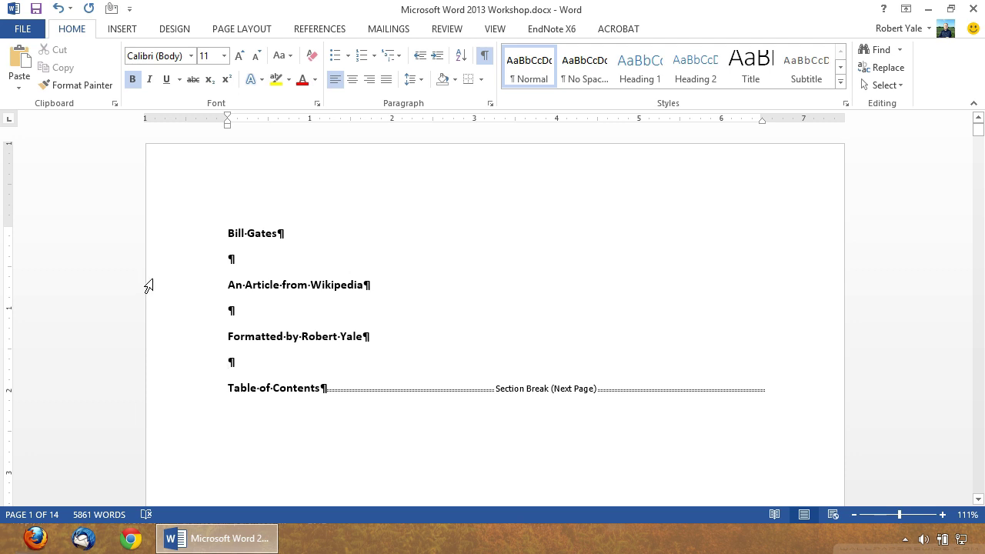
# - Insert a Next Page section break before the blank line above "Table of Contents" on the title page
pyautogui.click(229, 29)
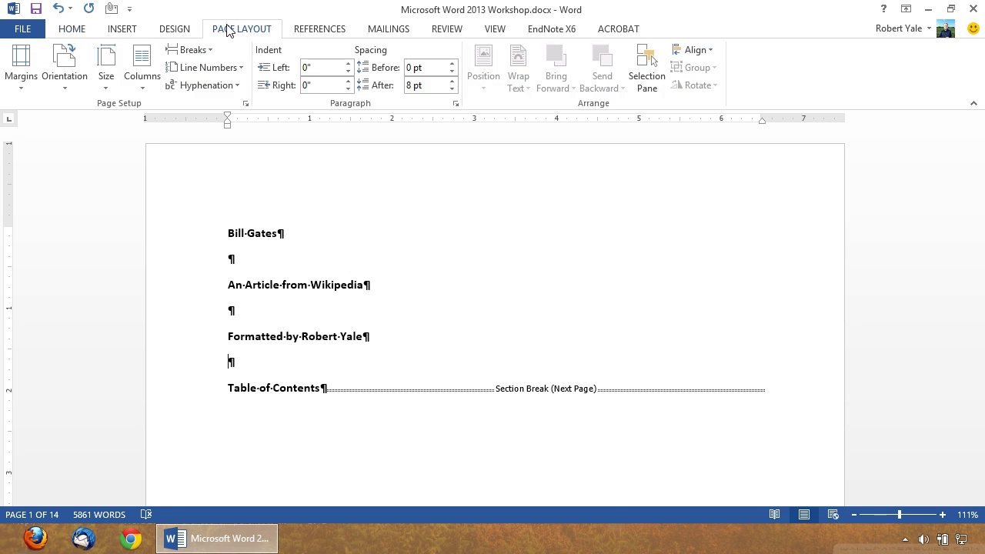
pyautogui.click(194, 50)
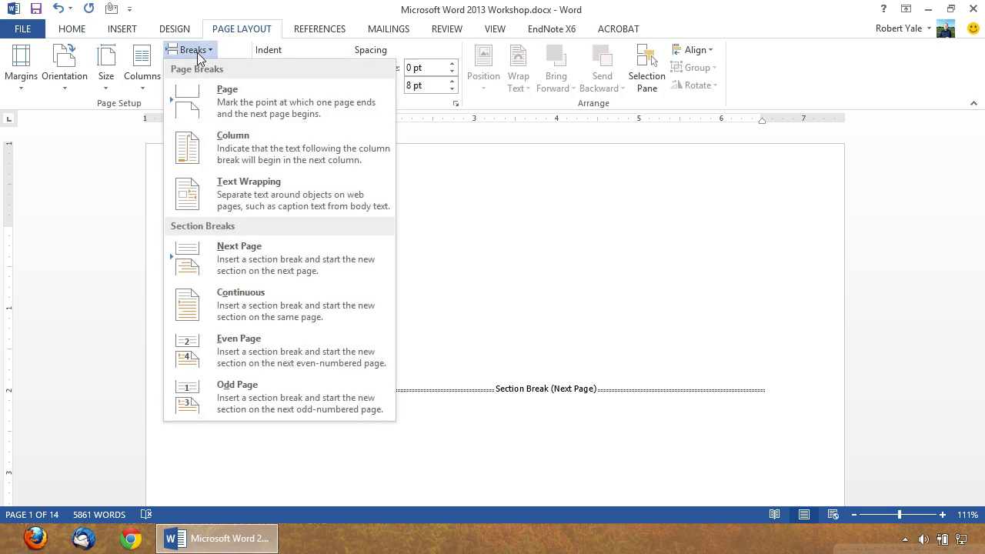
pyautogui.click(251, 262)
pyautogui.scroll(10, 492, 373)
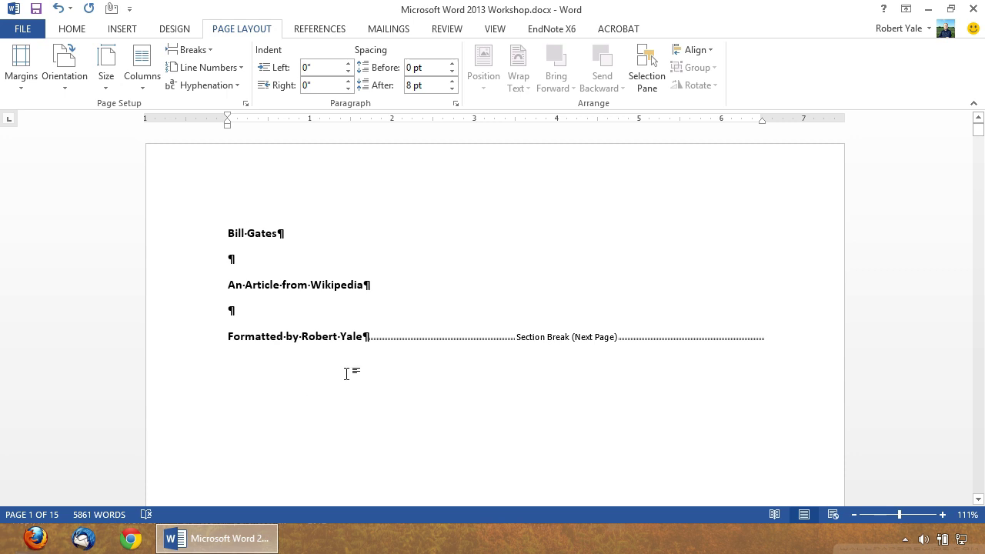
pyautogui.scroll(-15, 345, 374)
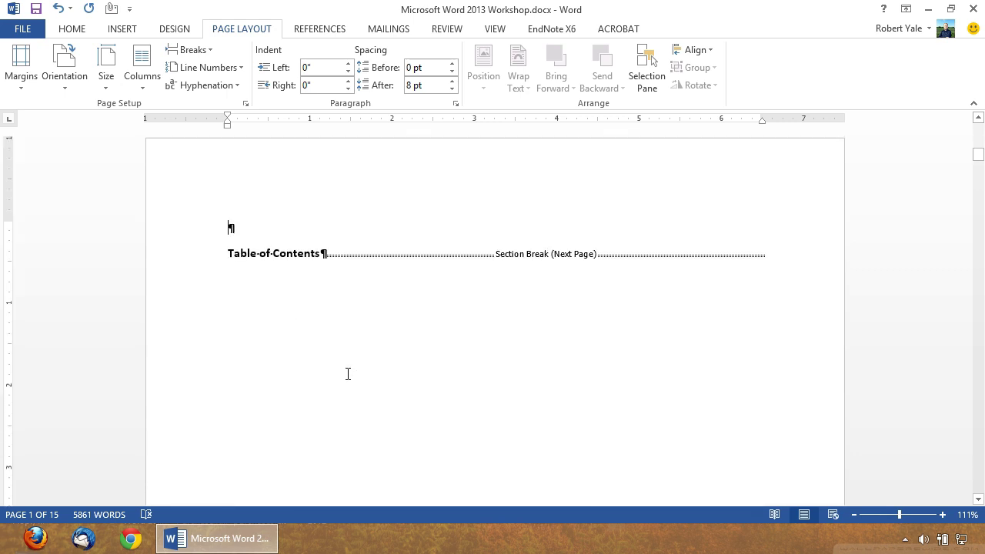
# - Delete the blank line above "Table of Contents" on page 2, keeping the heading and its section break
pyautogui.click(244, 232)
pyautogui.press('Delete')
pyautogui.press('Delete')
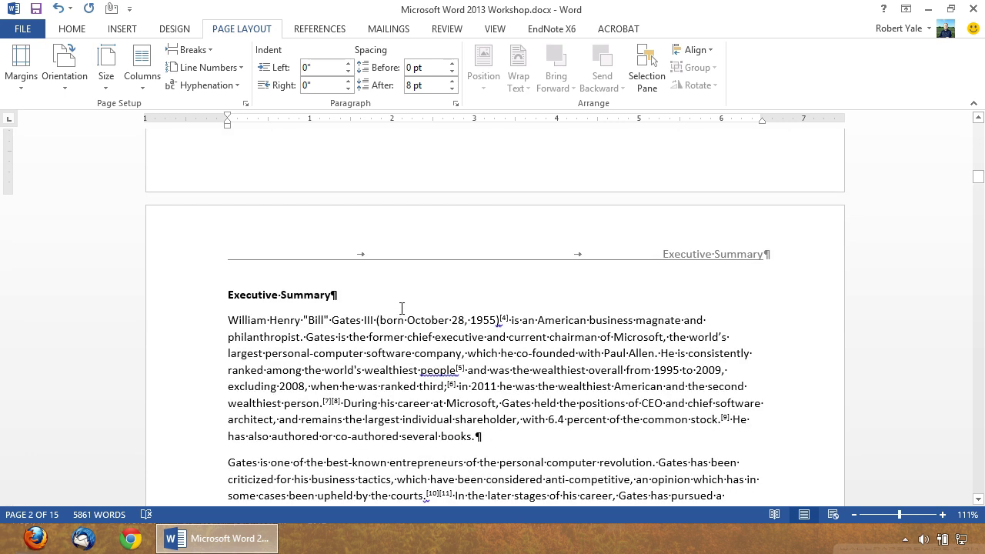
pyautogui.scroll(8, 401, 308)
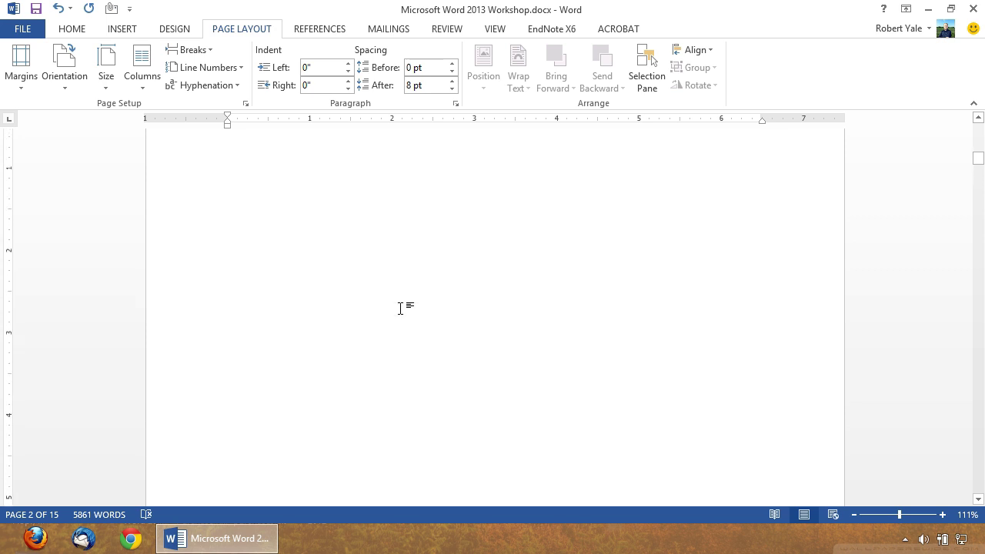
pyautogui.hotkey('ctrl', 'z')
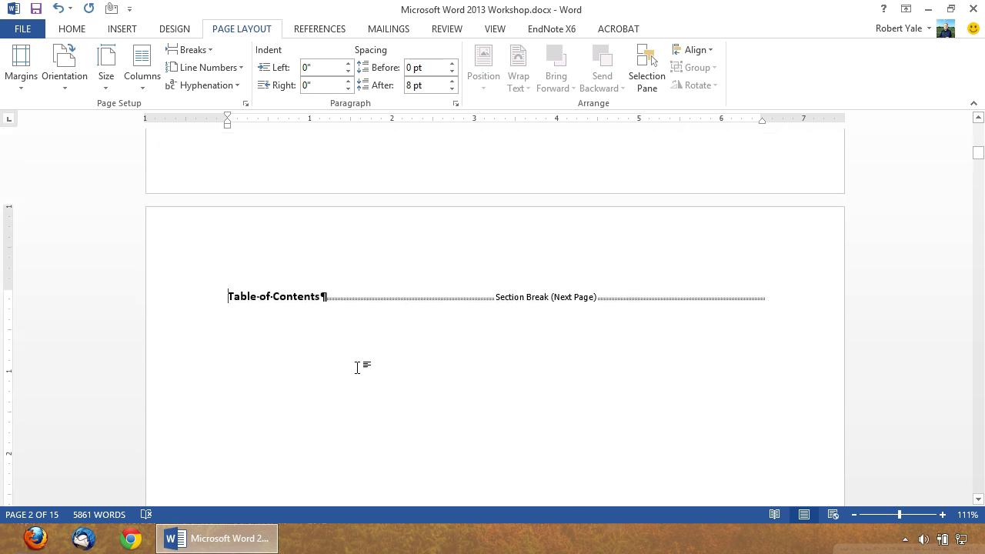
# - Enter "Table of Contents" as underlined text at the right tab stop of the Section 2 header, with the underline spanning the line
pyautogui.doubleClick(352, 258)
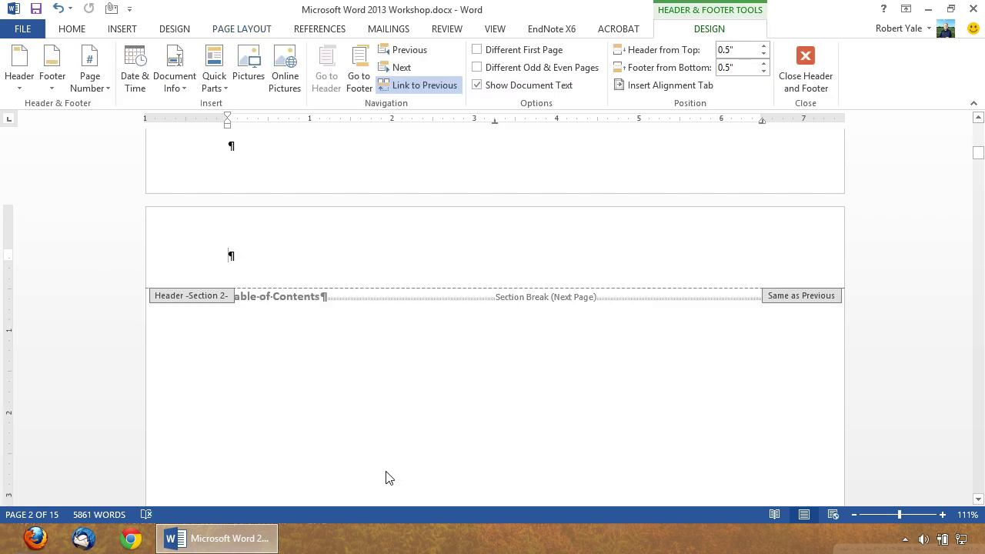
pyautogui.click(81, 32)
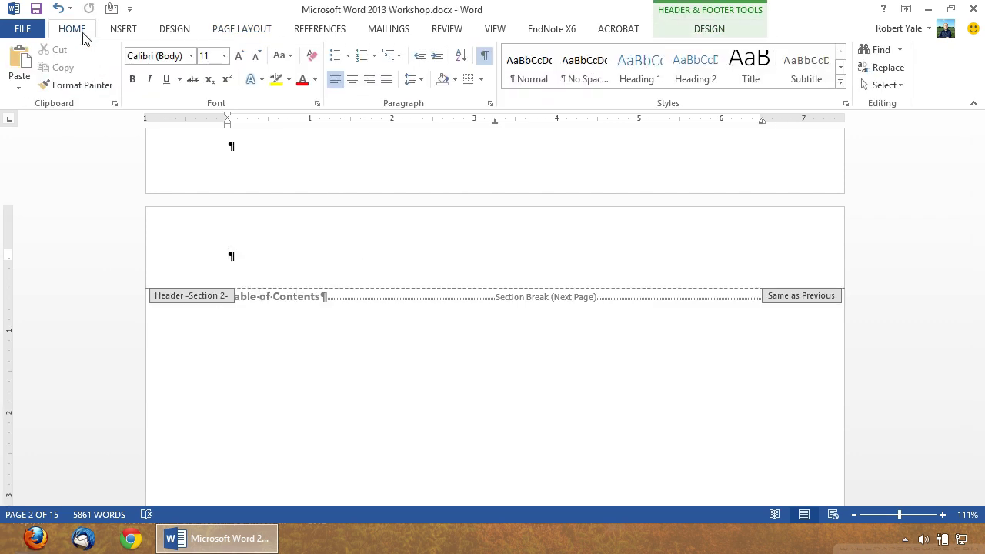
pyautogui.click(167, 79)
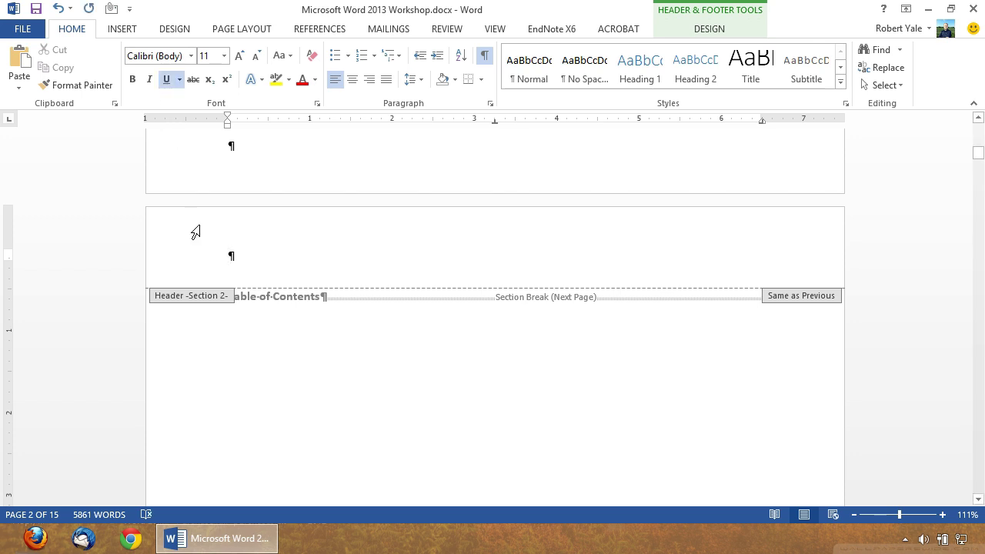
pyautogui.press('Tab')
pyautogui.press('Tab')
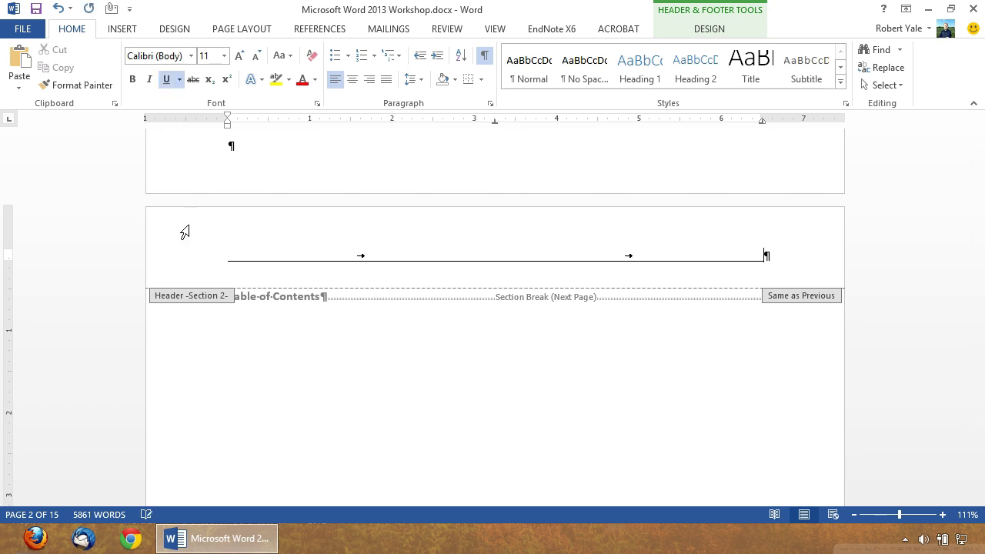
pyautogui.write('Table of Contents')
# - Unlink the Section 2 header from the previous section and delete the header text on the title page
pyautogui.click(743, 9)
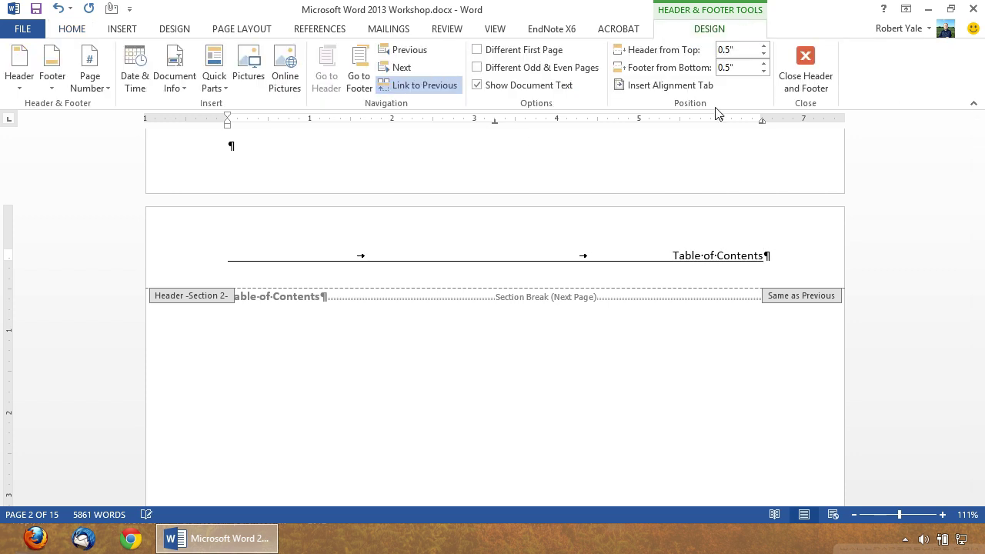
pyautogui.click(420, 87)
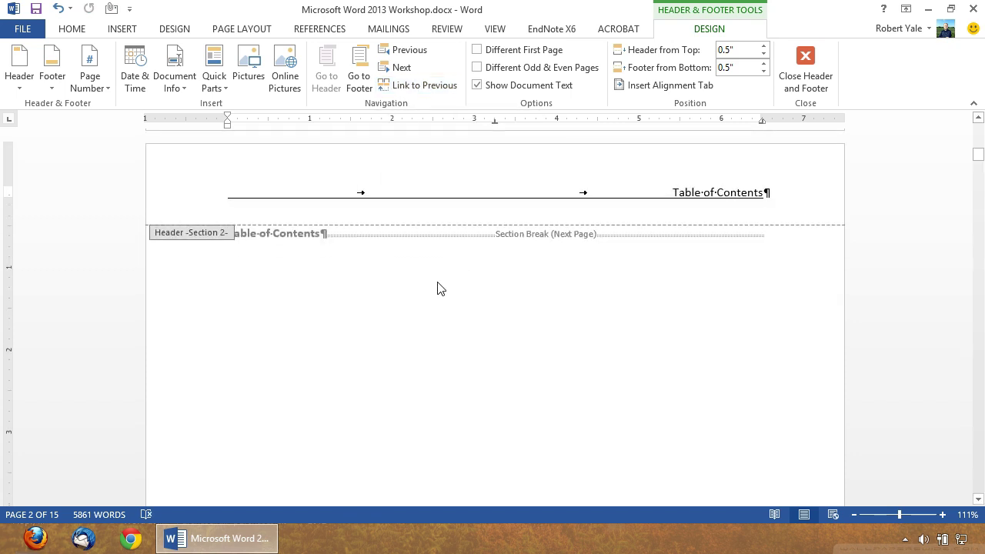
pyautogui.tripleClick(457, 208)
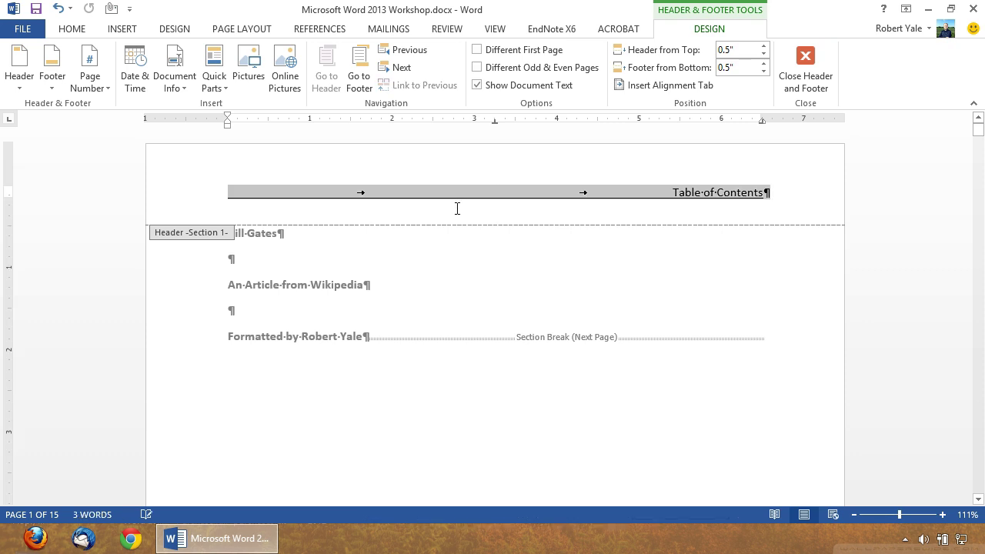
pyautogui.press('Delete')
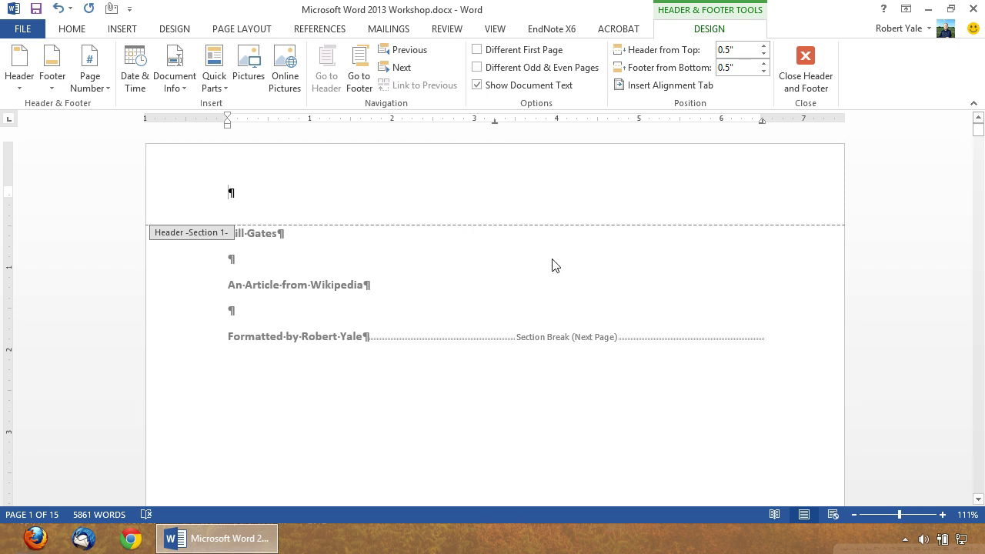
# - Examine the headers and footers of Sections 1 and 2, including the Section 2 footer's link to the previous section
pyautogui.scroll(-10, 552, 266)
pyautogui.scroll(-3, 541, 266)
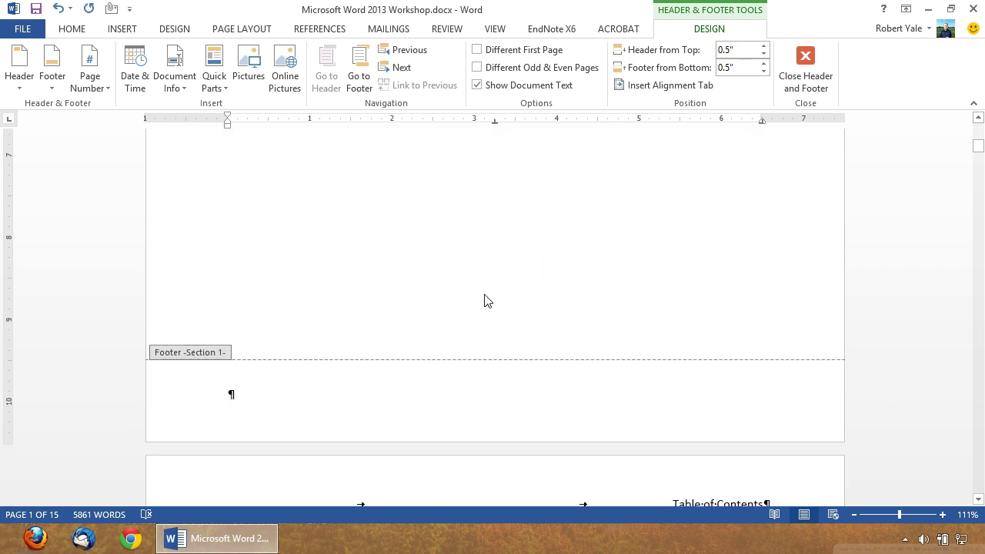
pyautogui.click(281, 392)
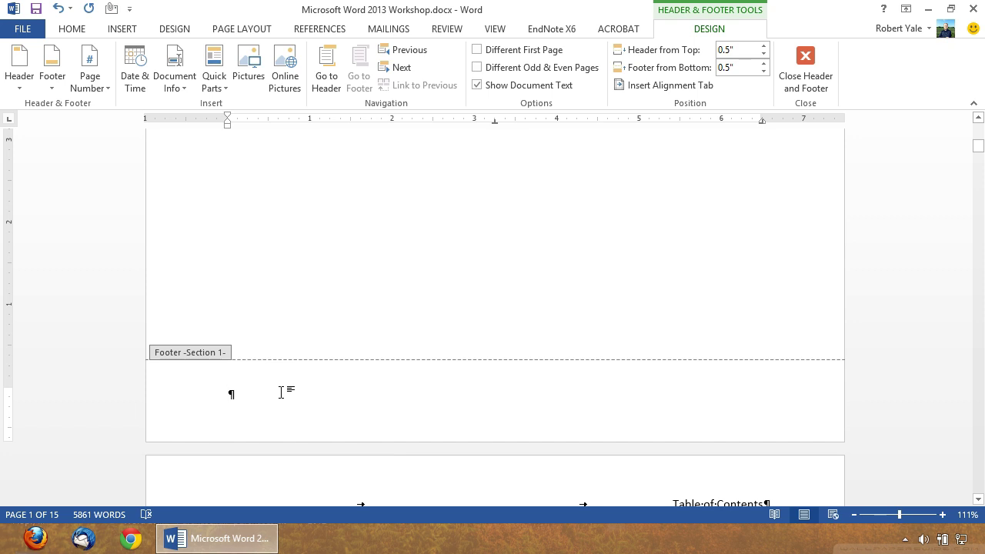
pyautogui.scroll(-12, 315, 384)
pyautogui.scroll(-15, 315, 383)
pyautogui.click(282, 455)
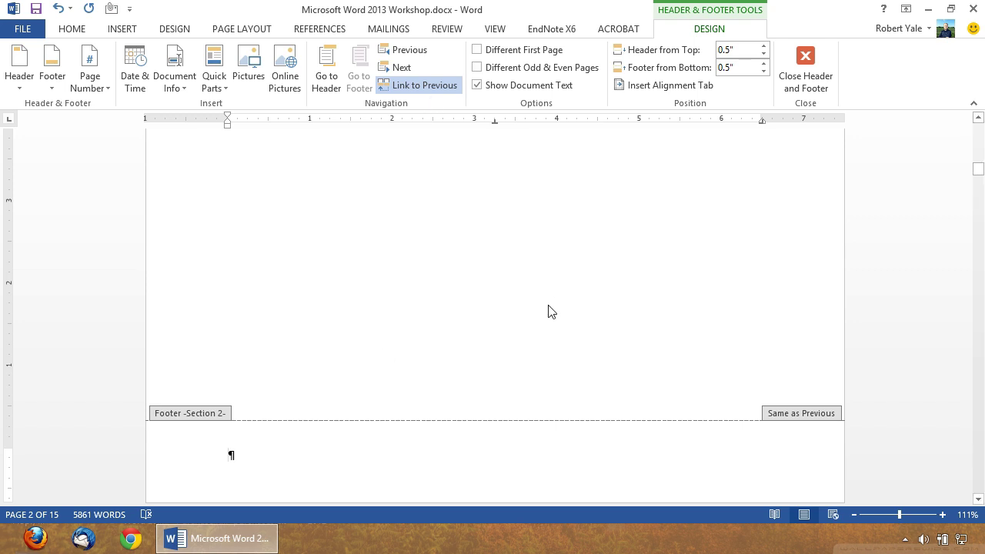
pyautogui.scroll(15, 549, 311)
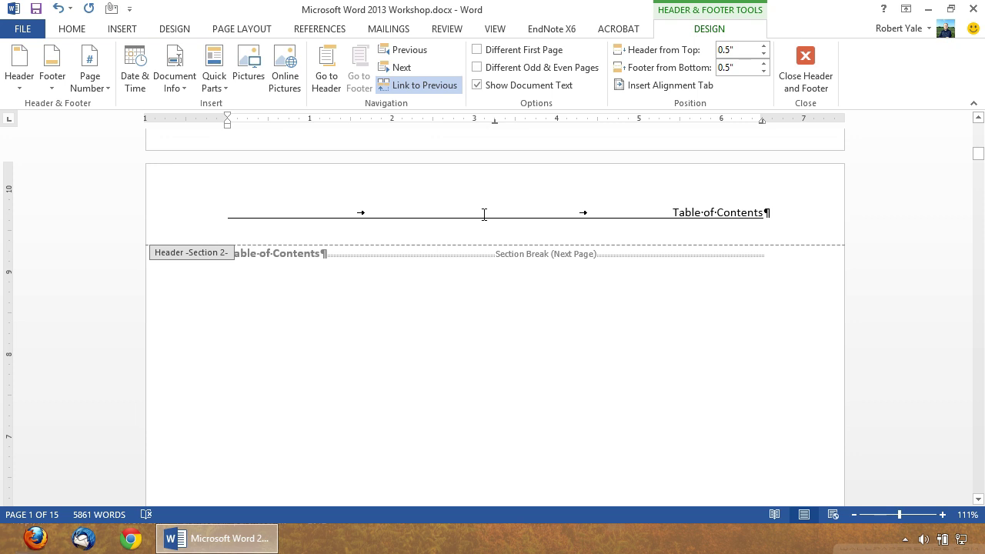
pyautogui.scroll(5, 485, 326)
pyautogui.scroll(10, 485, 326)
pyautogui.scroll(-12, 485, 326)
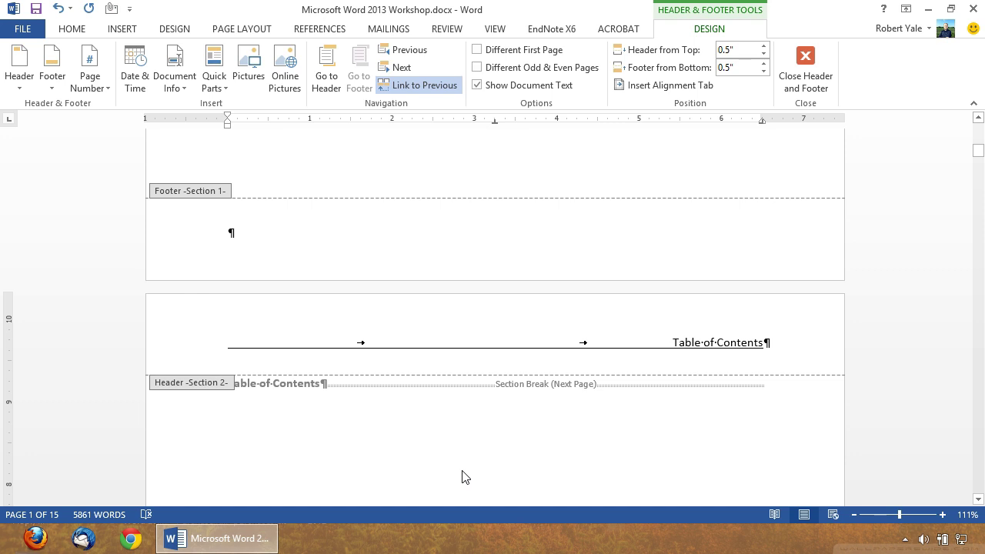
pyautogui.scroll(12, 465, 455)
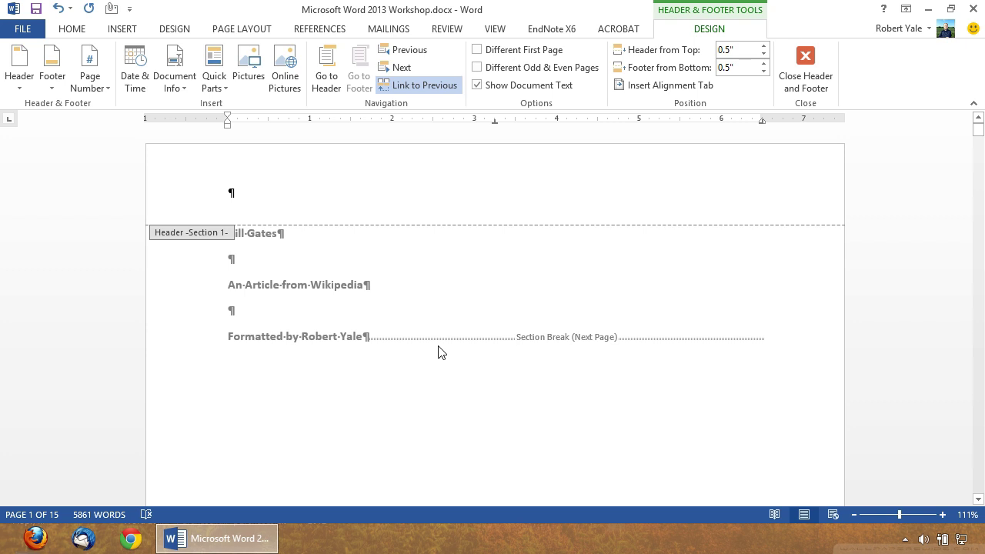
pyautogui.scroll(-7, 438, 352)
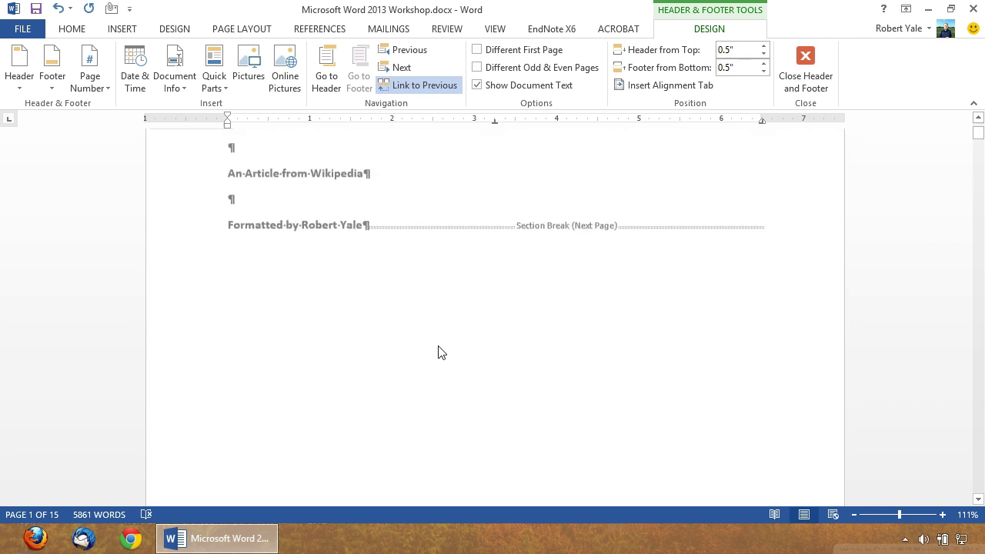
pyautogui.scroll(-2, 438, 350)
# - Unlink the Section 2 footer from the previous section and center its empty paragraph
pyautogui.click(291, 412)
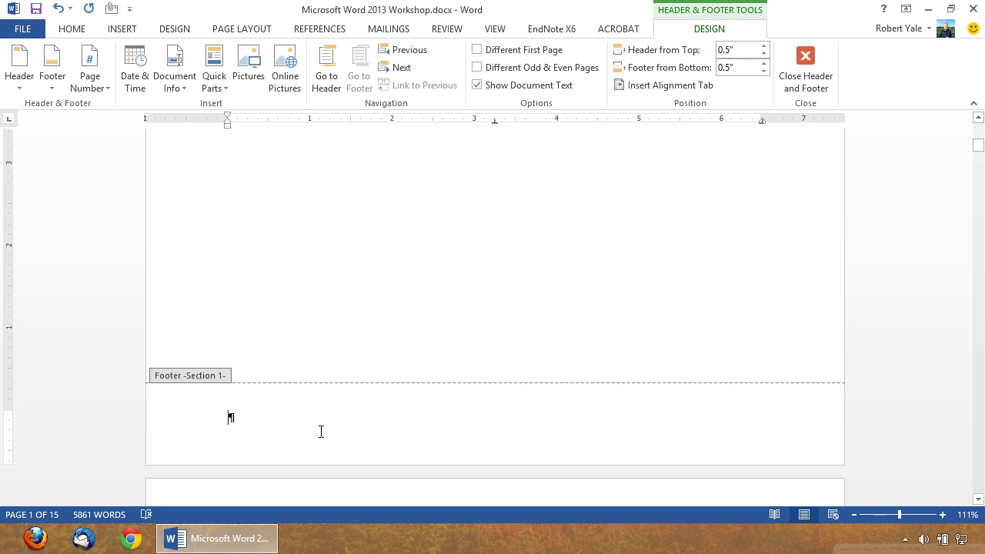
pyautogui.scroll(-10, 358, 422)
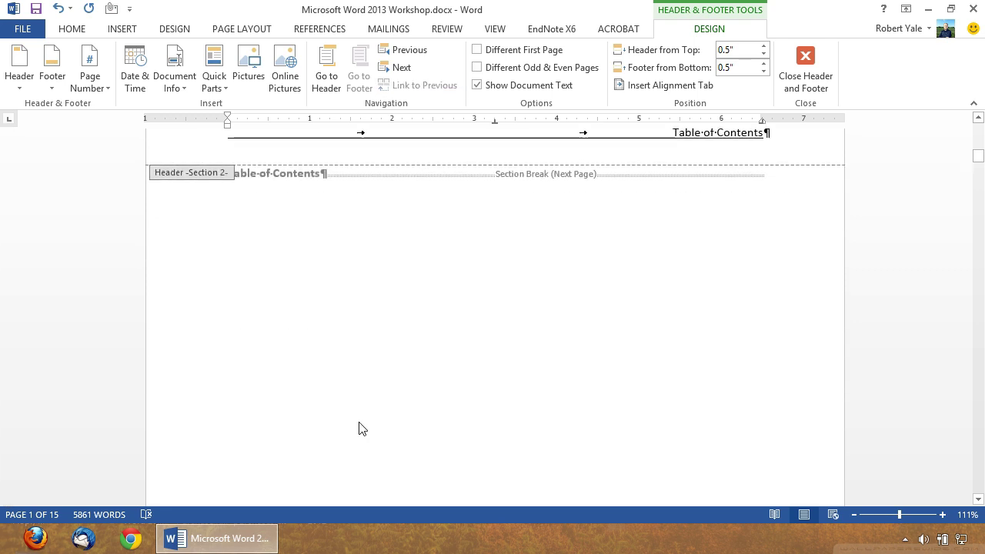
pyautogui.scroll(-2, 344, 370)
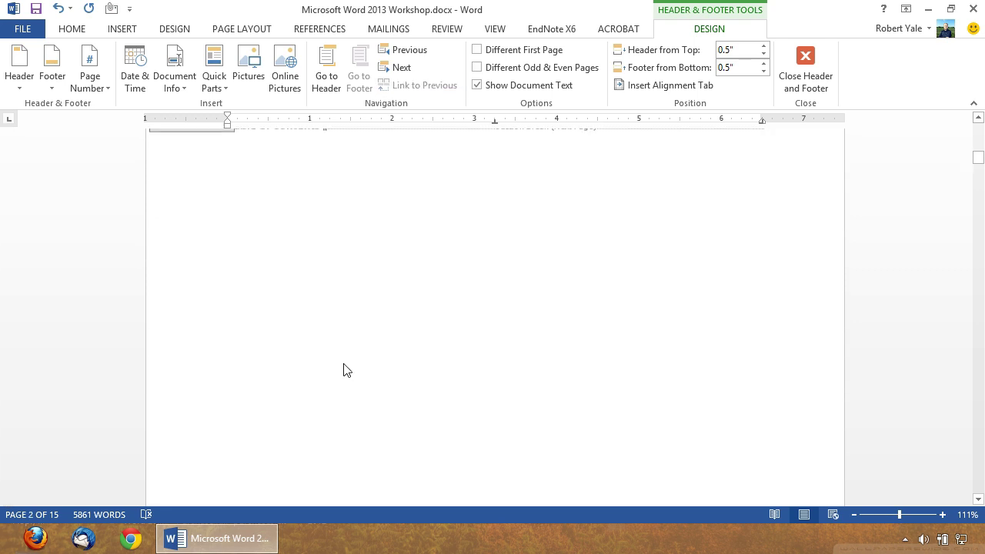
pyautogui.scroll(-3, 343, 370)
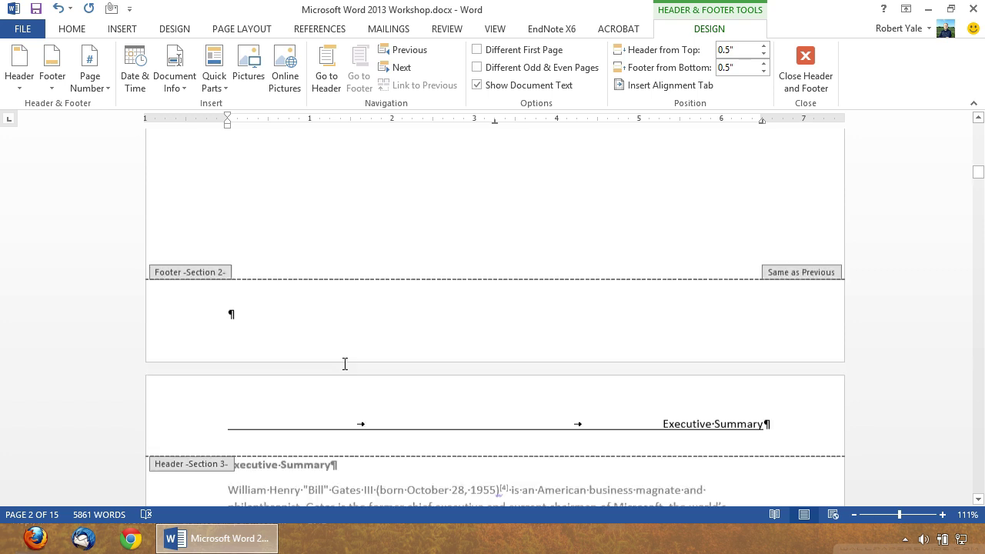
pyautogui.click(361, 299)
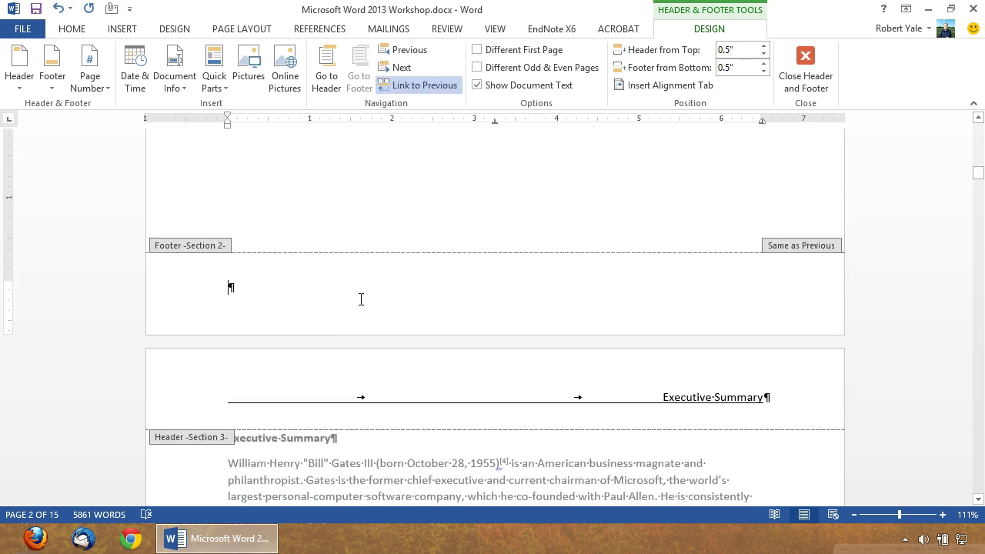
pyautogui.click(428, 86)
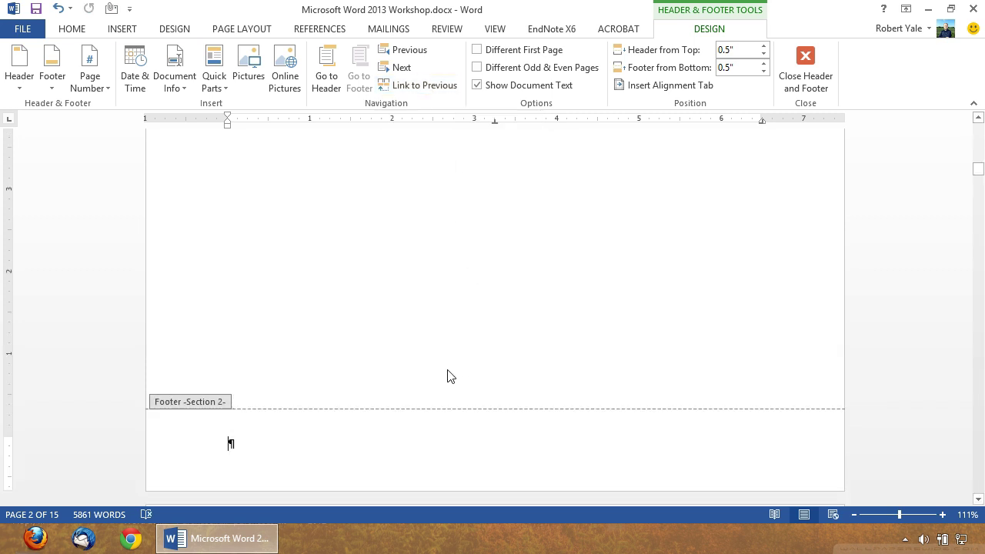
pyautogui.click(75, 31)
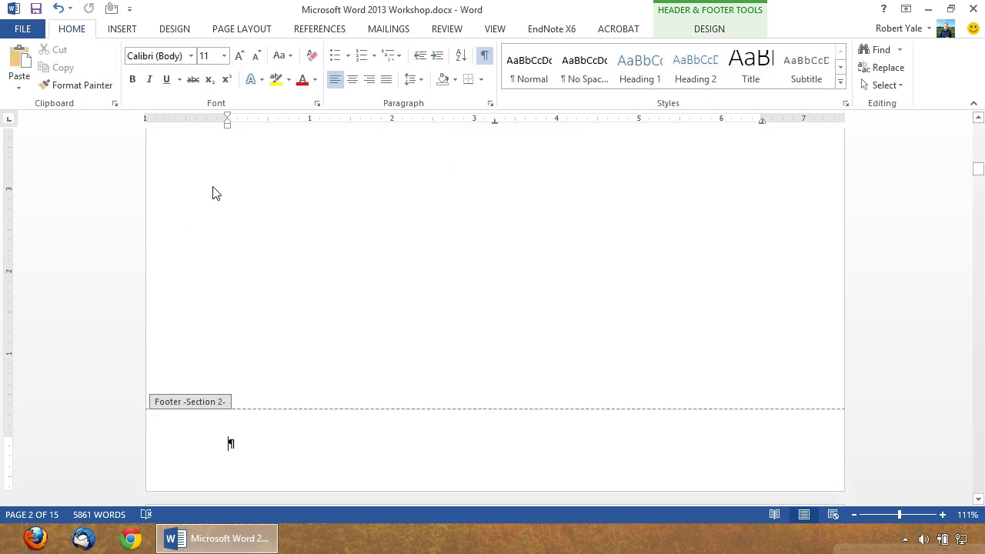
pyautogui.click(351, 79)
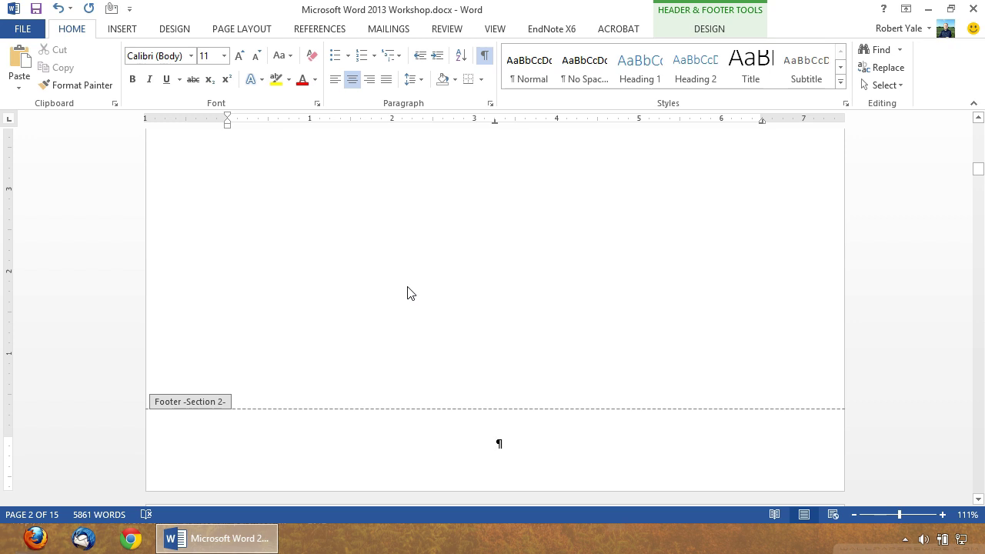
pyautogui.click(715, 16)
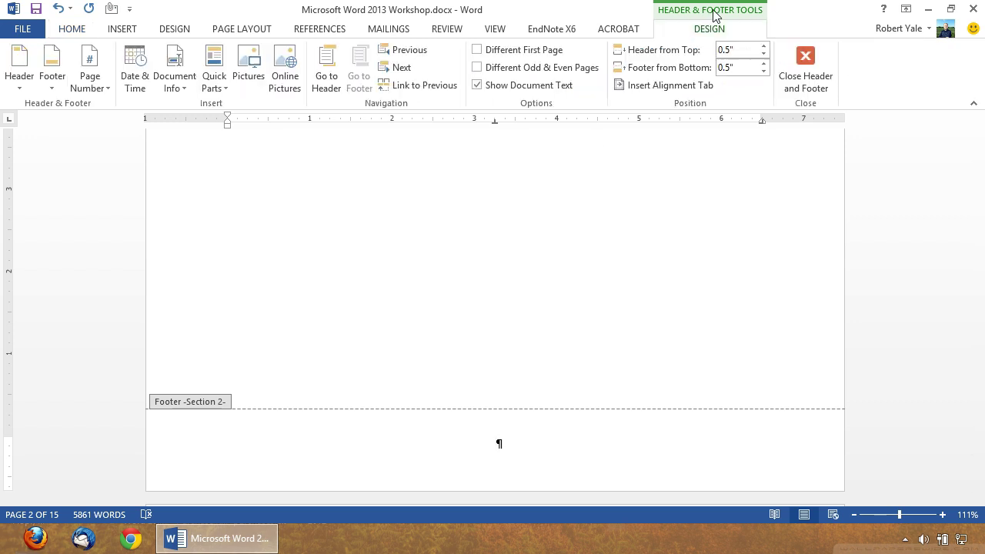
pyautogui.click(98, 91)
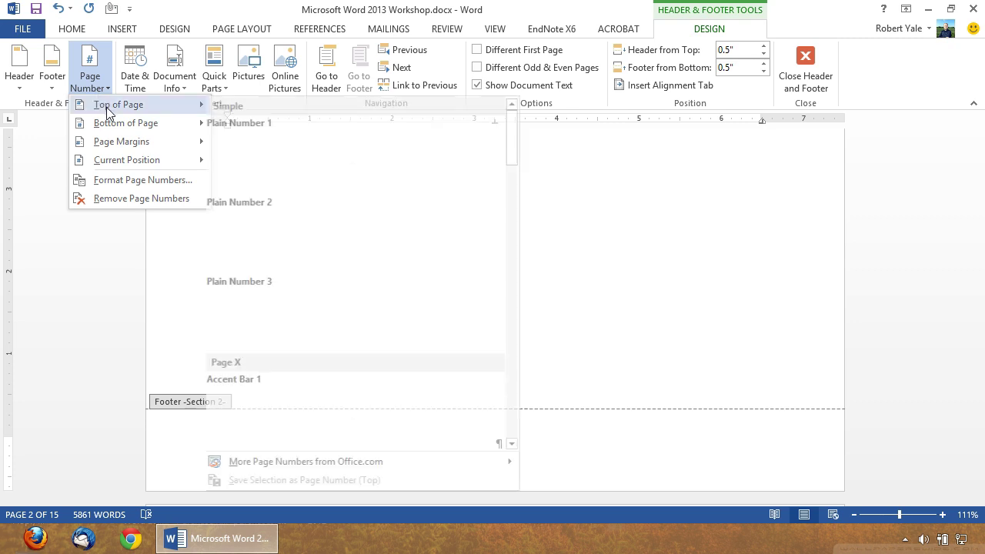
pyautogui.moveTo(107, 123)
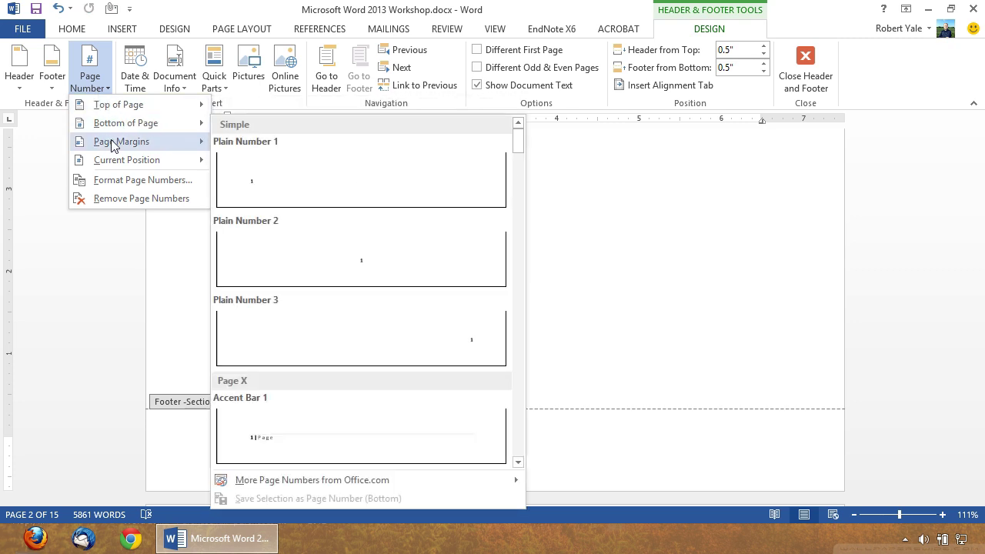
pyautogui.moveTo(115, 161)
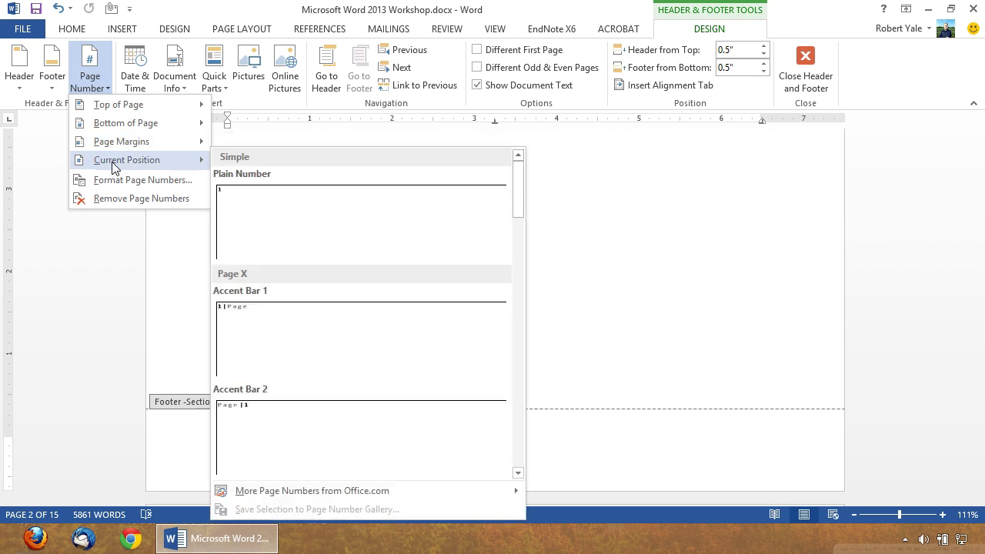
pyautogui.click(517, 367)
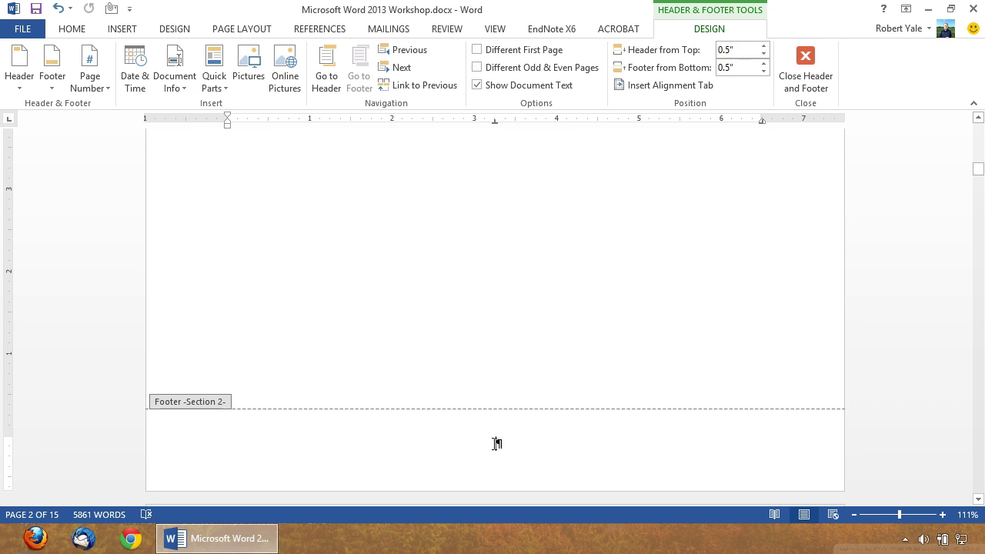
# - Insert a Plain Number page number at the current position in the centered Section 2 footer
pyautogui.click(99, 87)
pyautogui.moveTo(149, 167)
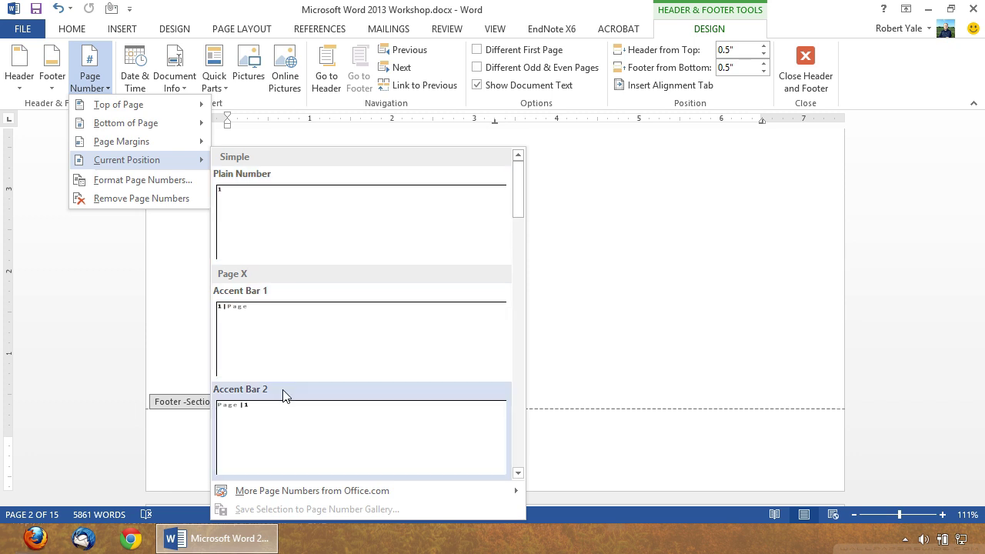
pyautogui.click(302, 229)
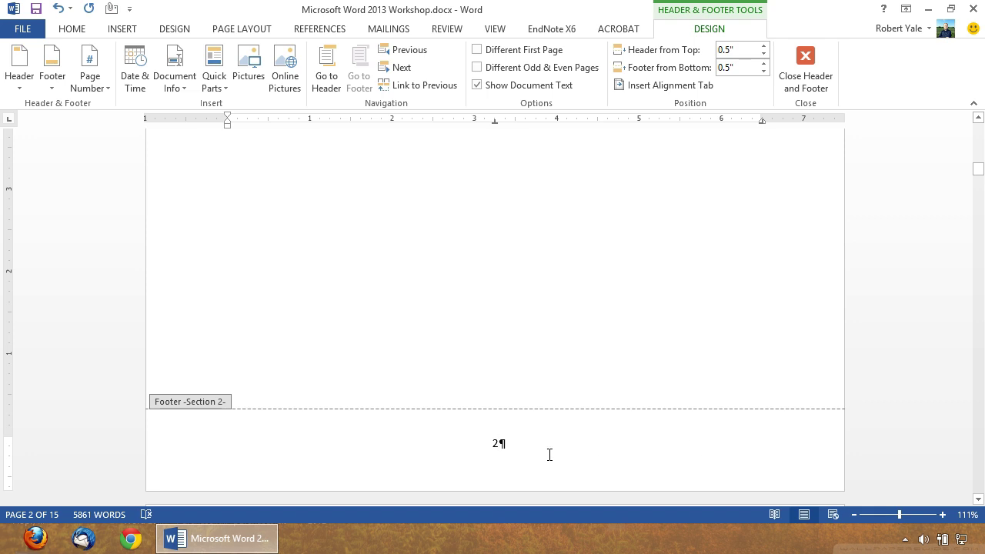
# - Format the Section 2 footer page number as lowercase Roman numerals (i, ii, iii) and start its numbering at i
pyautogui.scroll(10, 550, 454)
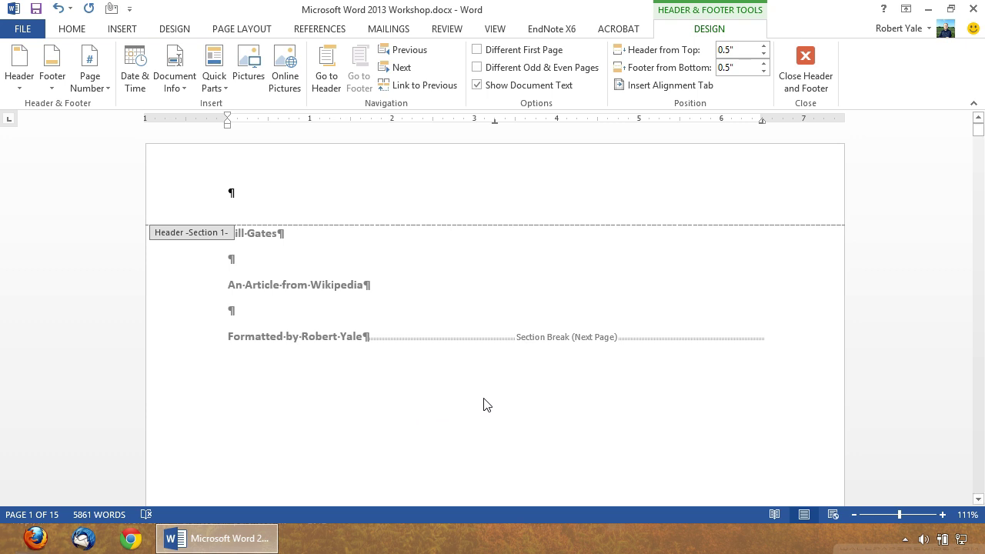
pyautogui.scroll(-5, 485, 404)
pyautogui.scroll(-5, 484, 403)
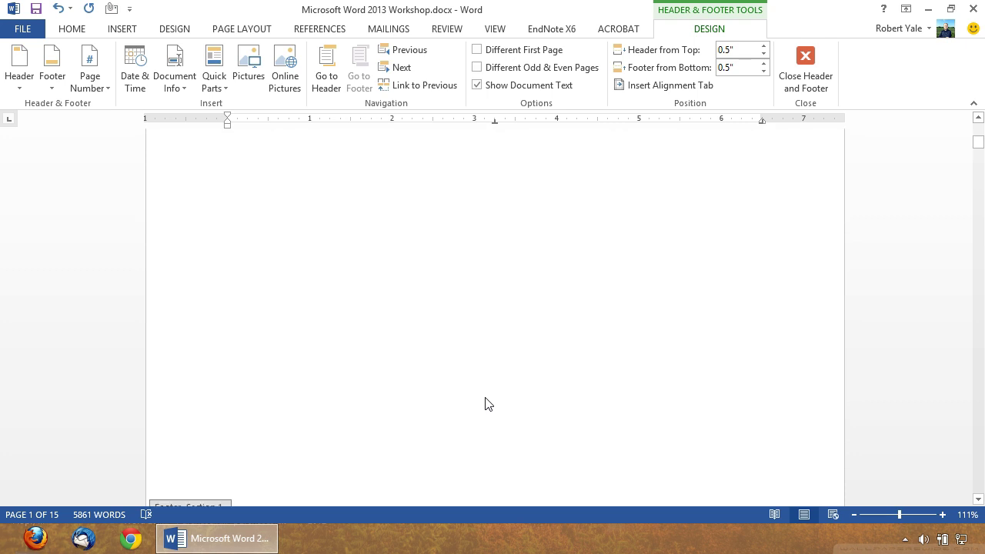
pyautogui.scroll(-5, 487, 398)
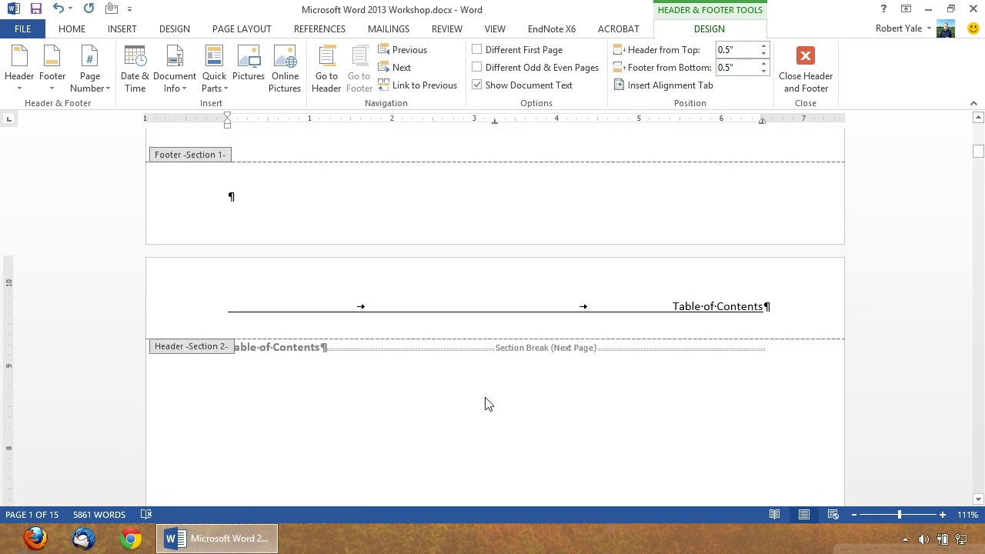
pyautogui.scroll(-5, 485, 402)
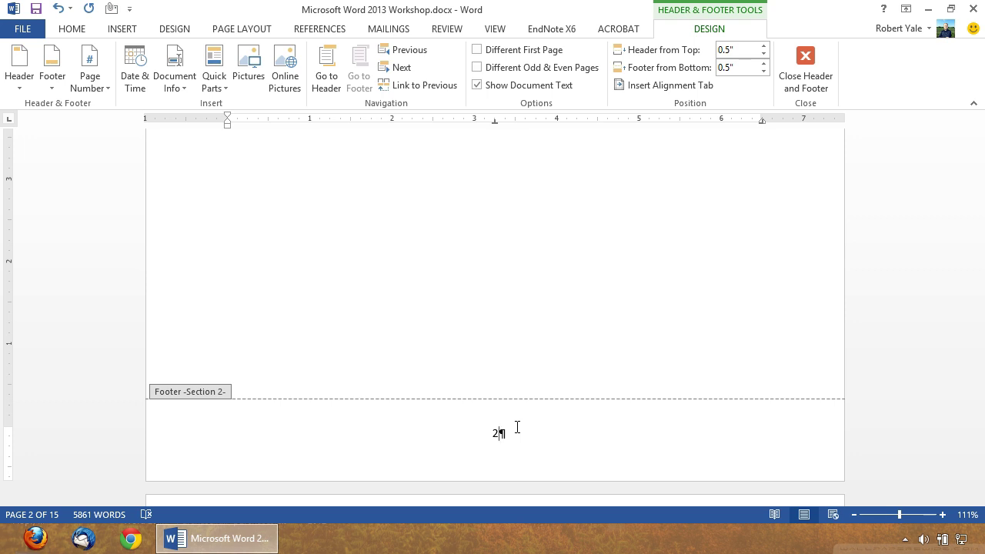
pyautogui.click(517, 427)
pyautogui.moveTo(536, 436); pyautogui.dragTo(439, 431)
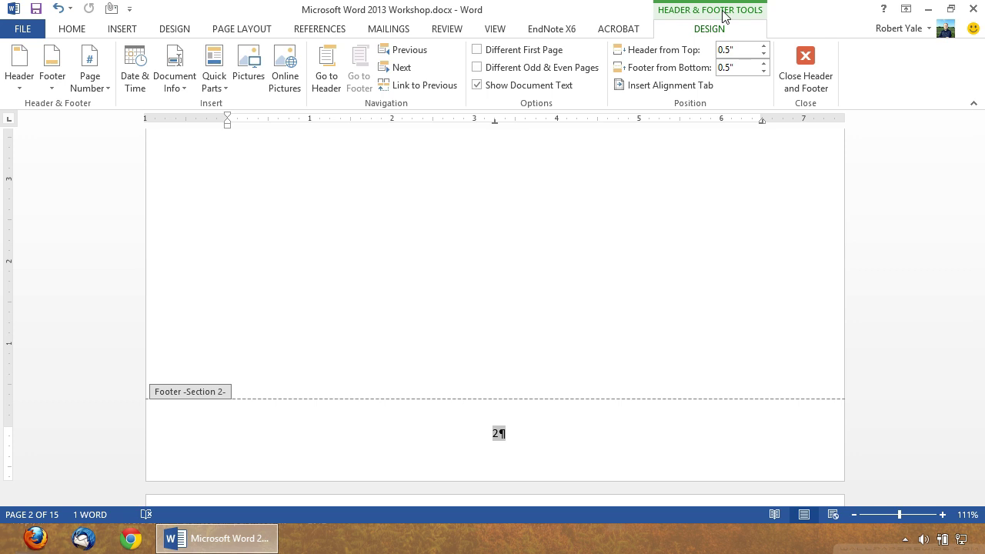
pyautogui.click(108, 92)
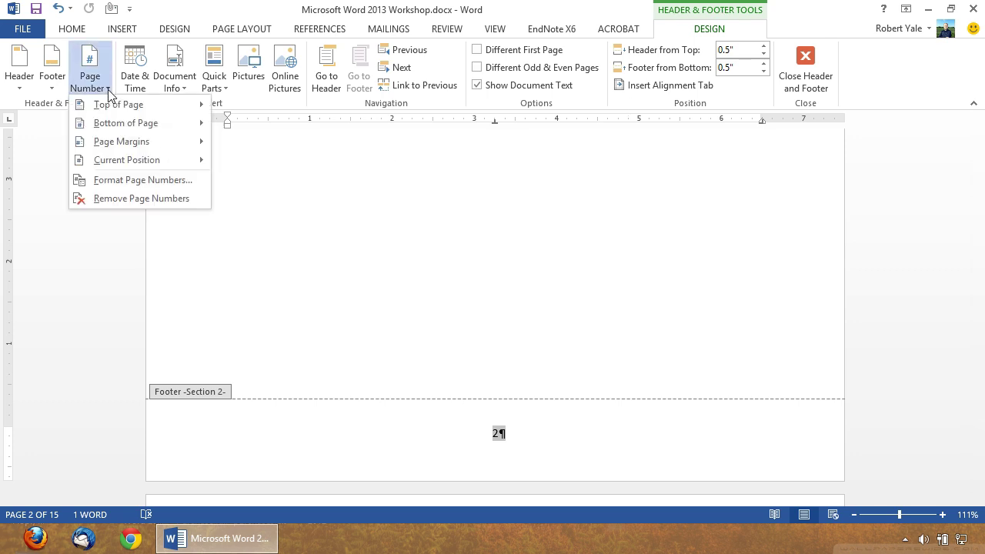
pyautogui.click(119, 180)
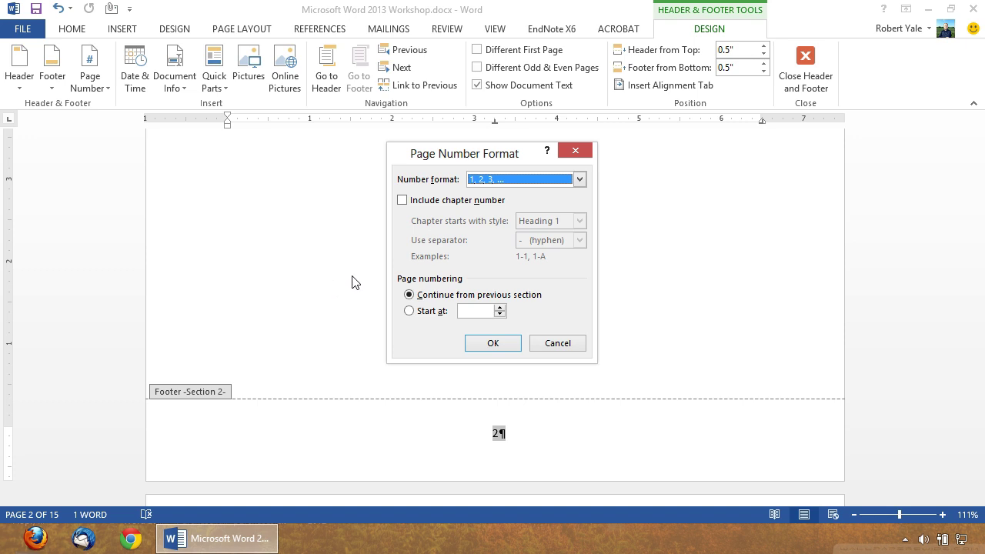
pyautogui.click(427, 311)
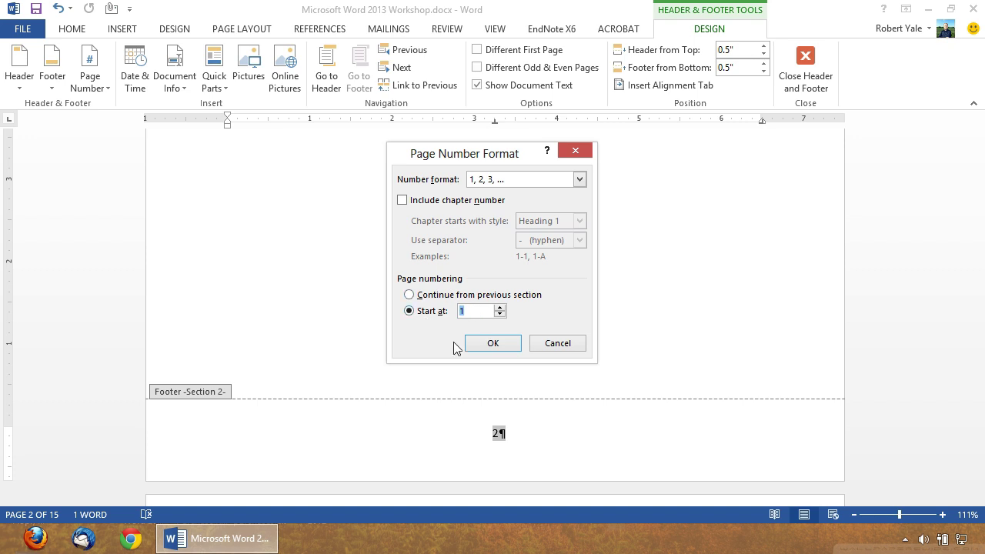
pyautogui.click(580, 179)
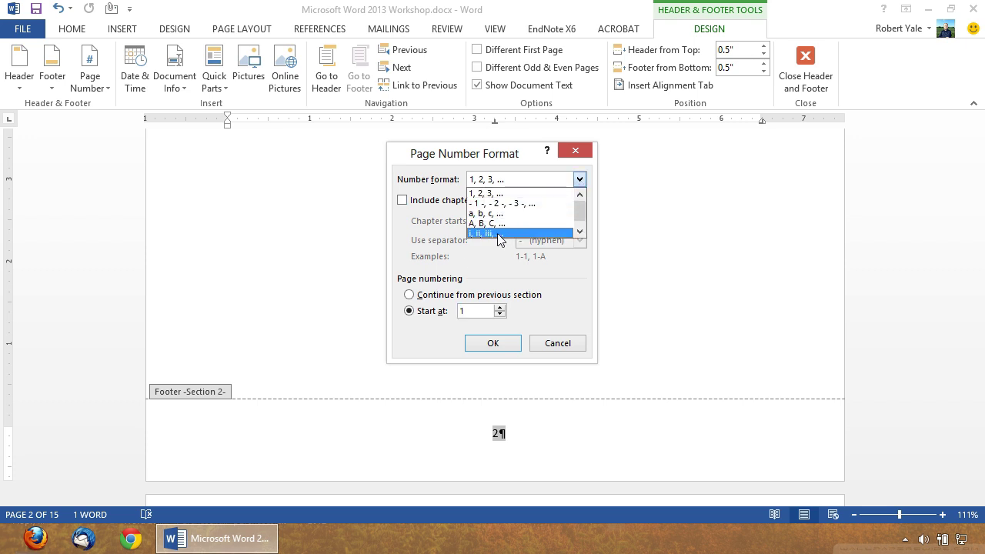
pyautogui.click(498, 233)
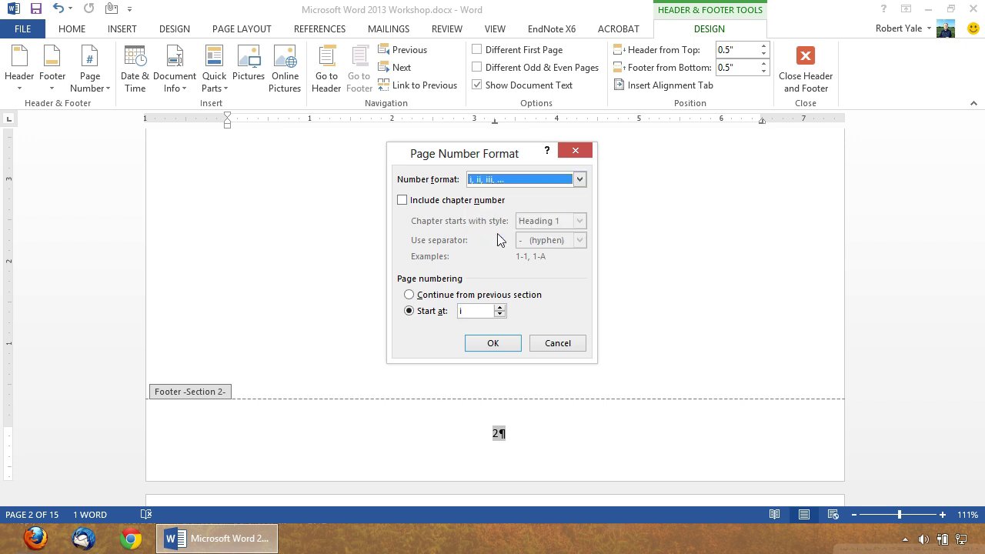
pyautogui.click(497, 344)
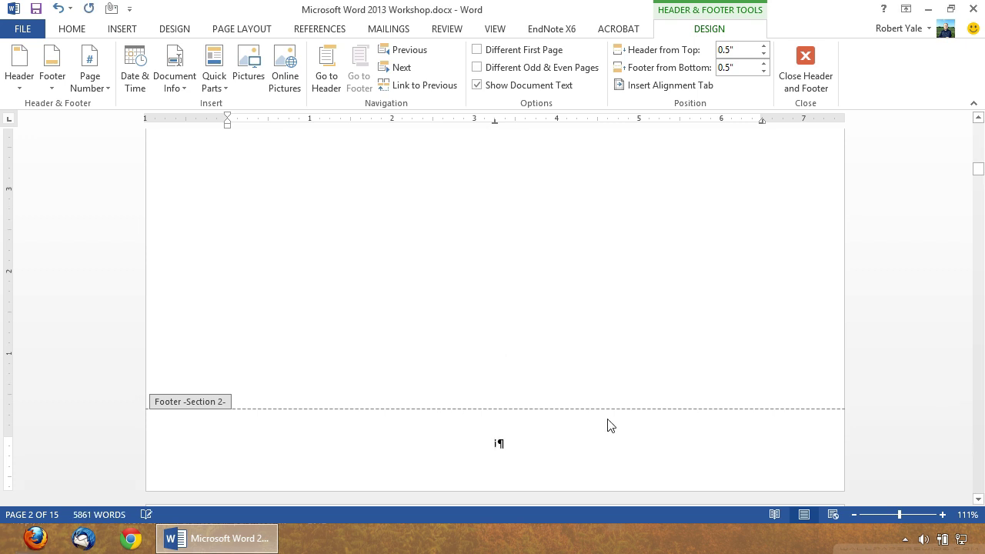
# - Unlink the Section 3 footer on the Executive Summary page from the previous section
pyautogui.scroll(10, 594, 442)
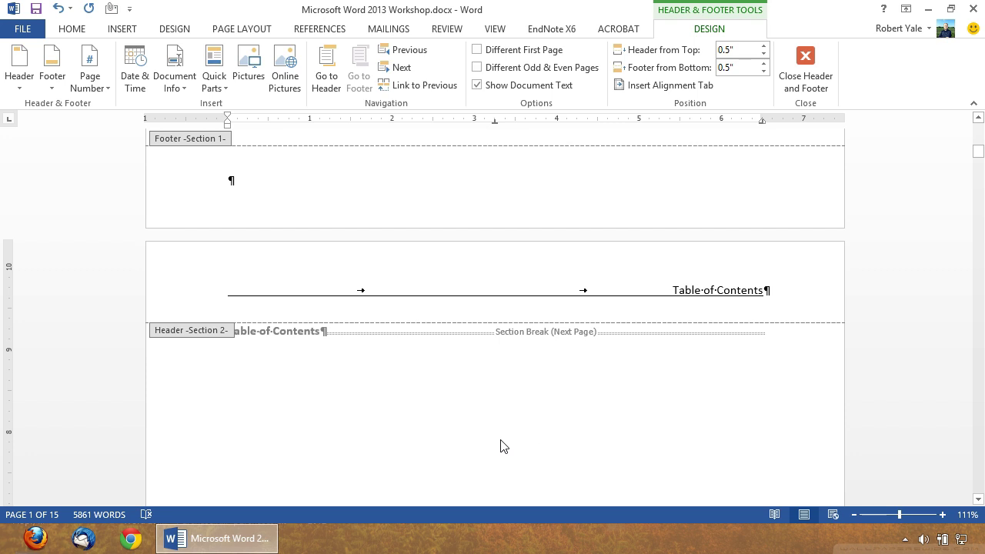
pyautogui.scroll(-10, 501, 446)
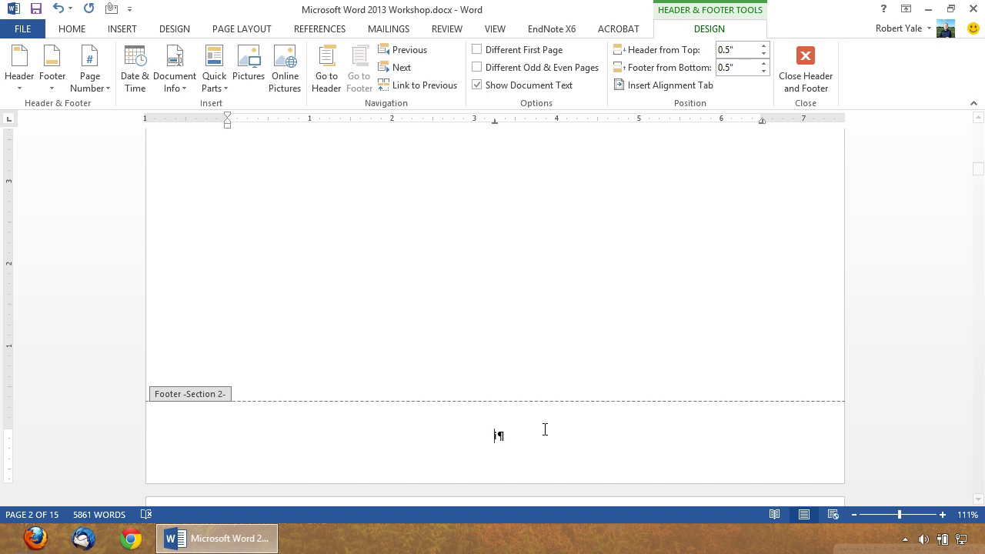
pyautogui.scroll(-7, 542, 348)
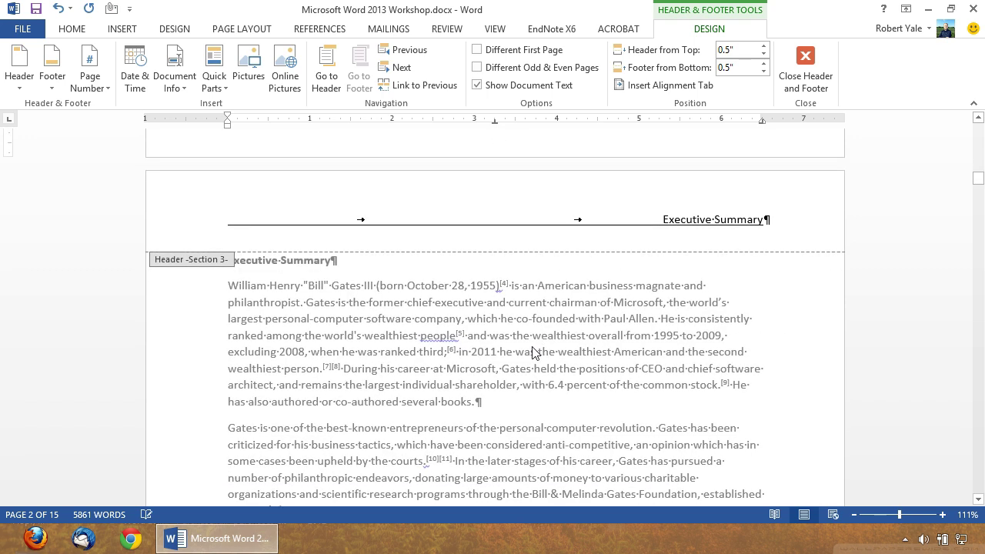
pyautogui.scroll(-3, 436, 354)
pyautogui.scroll(-10, 436, 353)
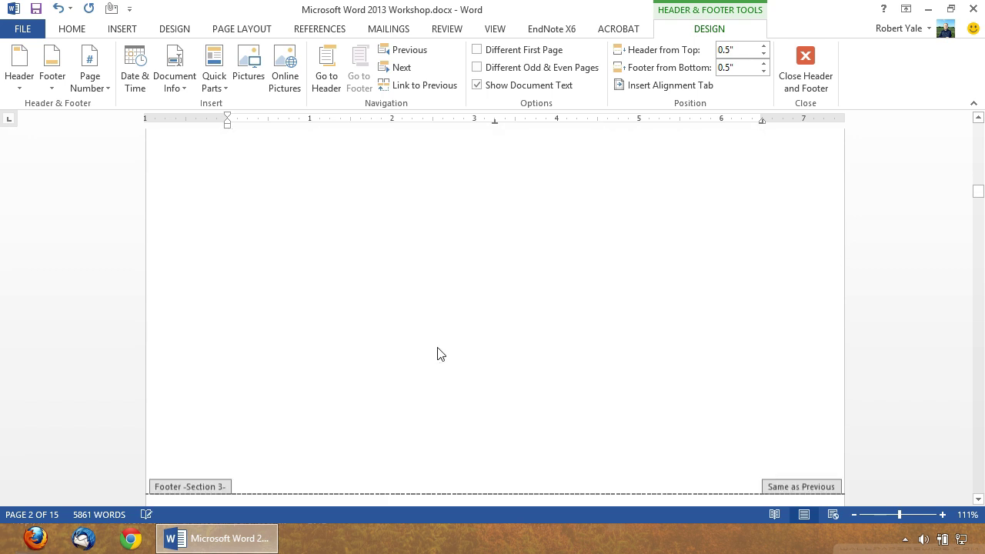
pyautogui.scroll(-1, 436, 354)
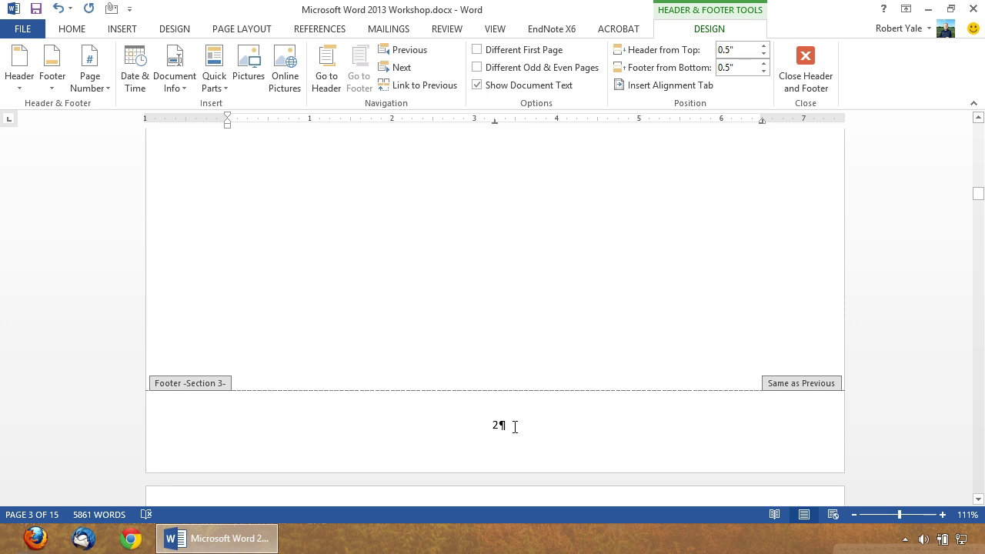
pyautogui.moveTo(514, 427); pyautogui.dragTo(444, 426)
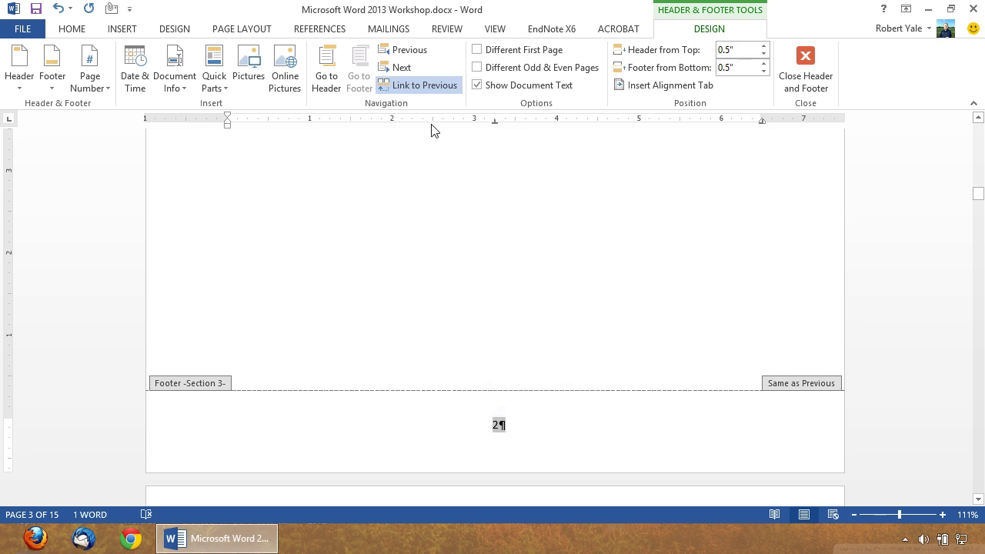
pyautogui.click(427, 86)
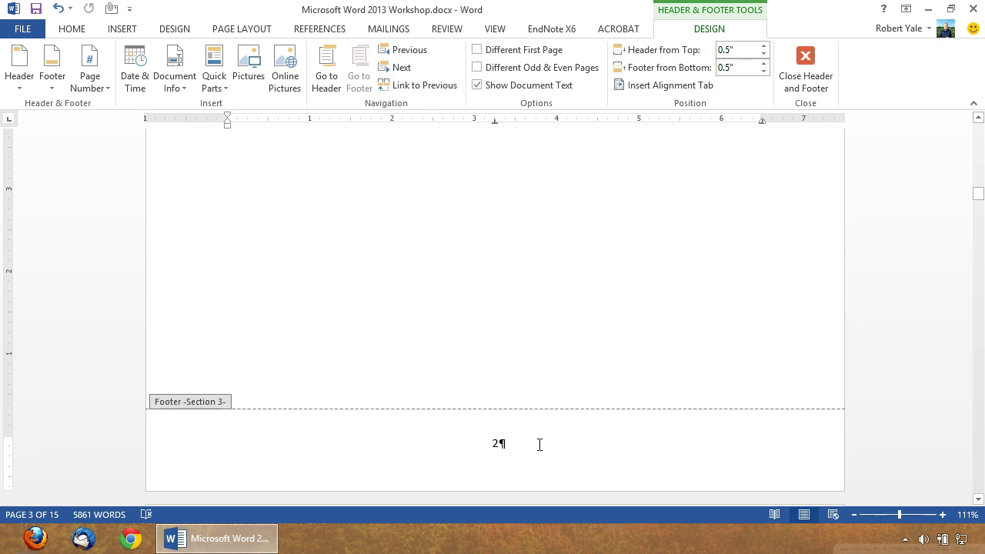
# - Restart the Section 3 page numbering at 1, keeping the 1, 2, 3 number format
pyautogui.moveTo(512, 441); pyautogui.dragTo(472, 440)
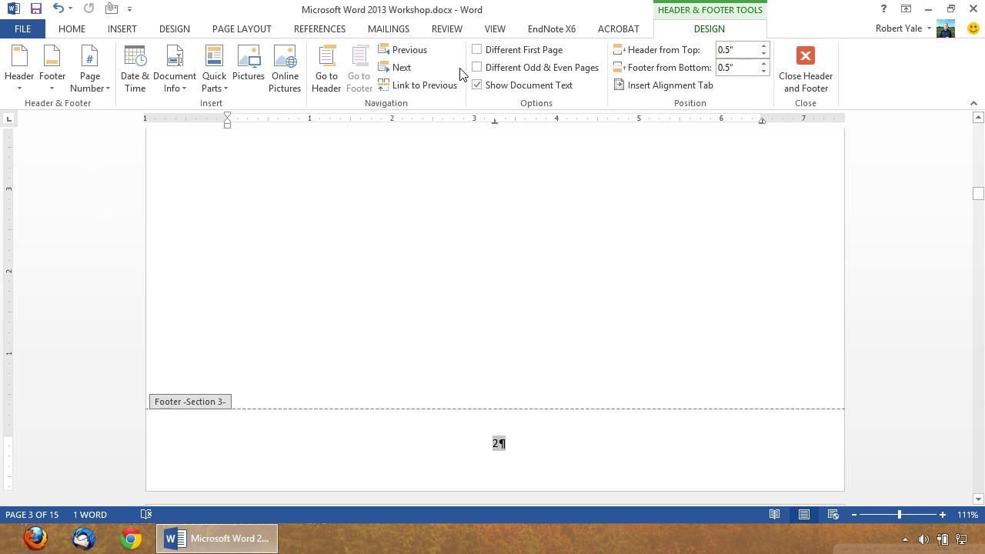
pyautogui.click(103, 91)
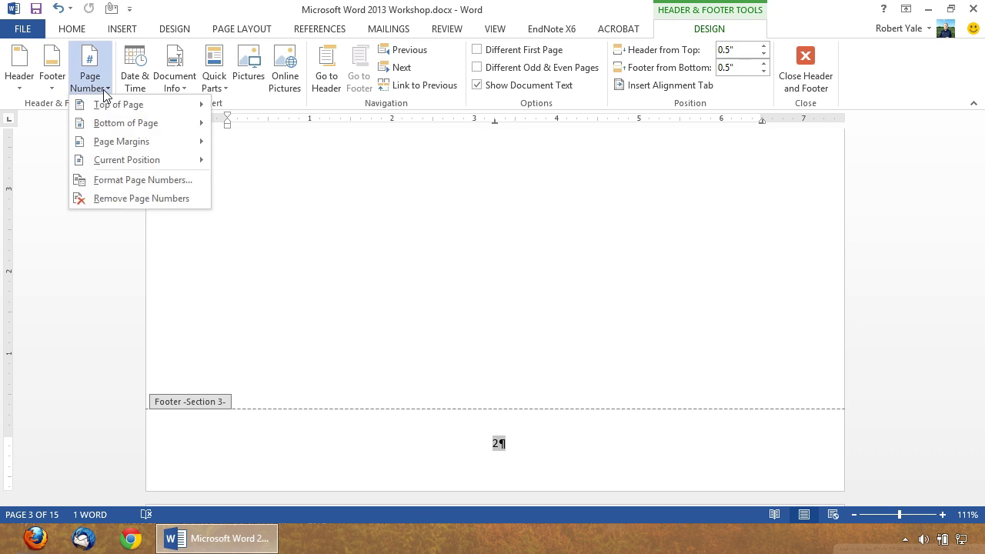
pyautogui.click(136, 182)
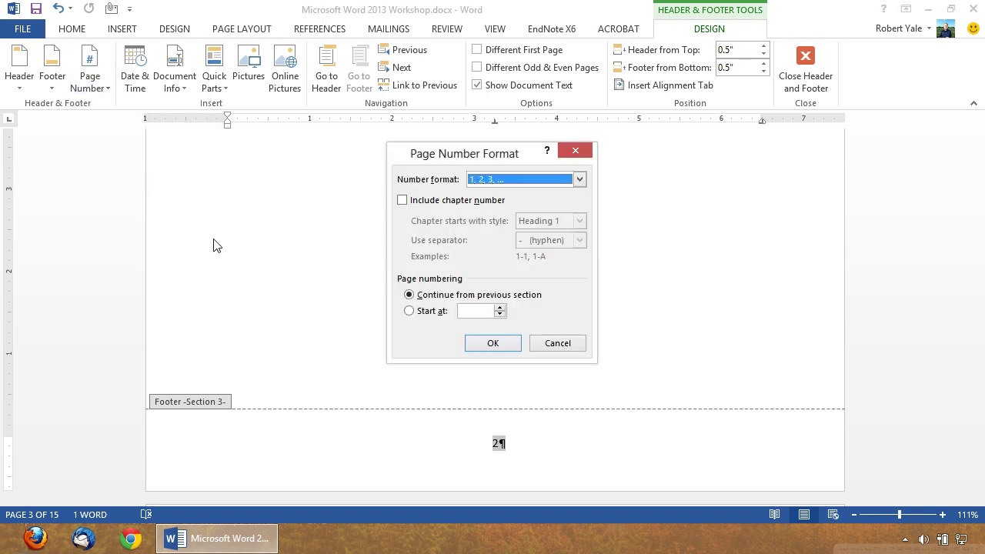
pyautogui.click(427, 314)
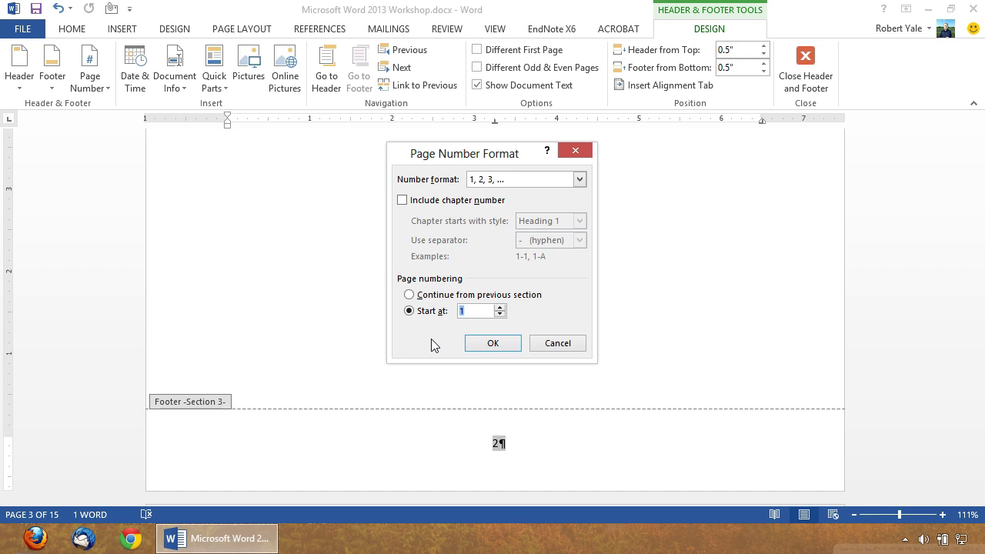
pyautogui.click(491, 344)
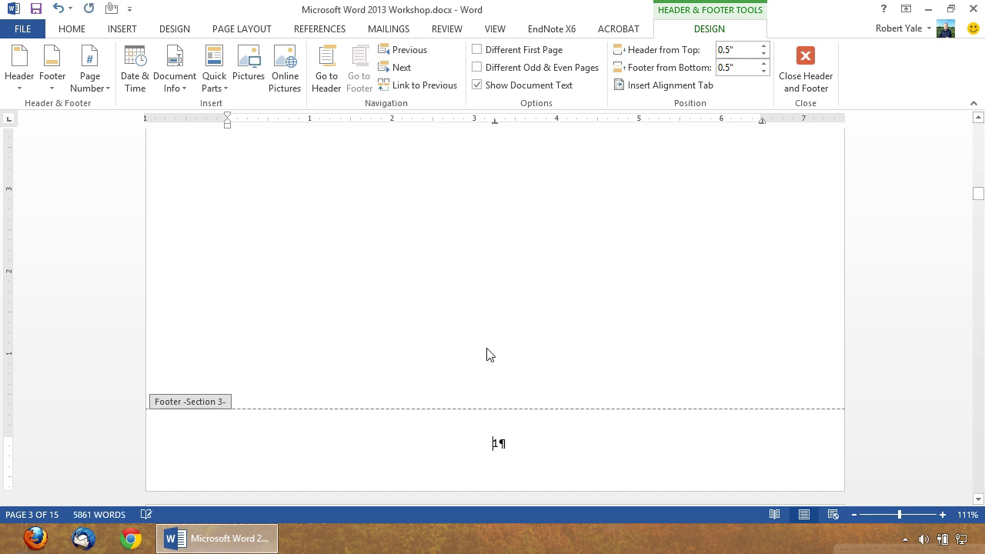
# - Close header and footer editing and zoom the document to show one whole page
pyautogui.click(799, 92)
pyautogui.scroll(5, 562, 326)
pyautogui.scroll(3, 563, 326)
pyautogui.click(496, 29)
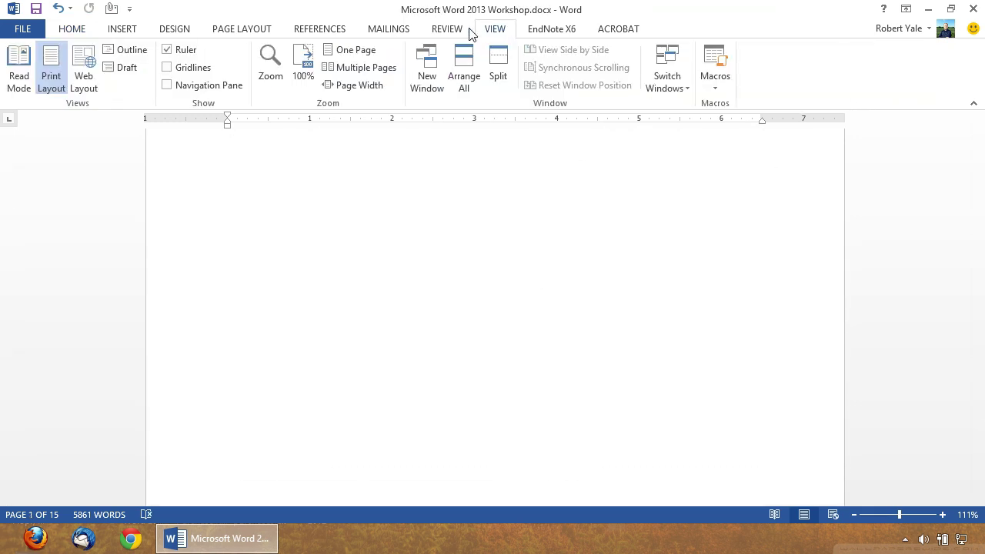
pyautogui.click(358, 50)
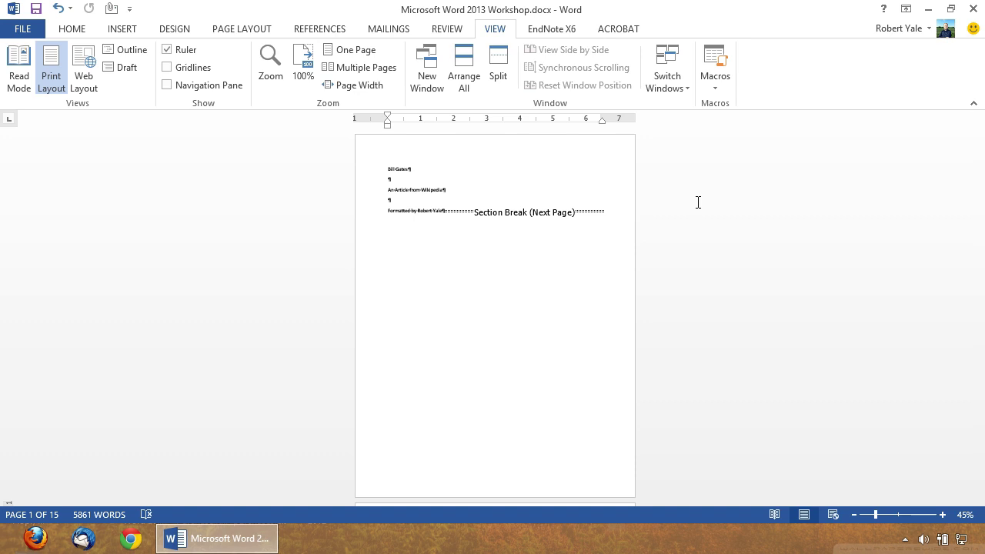
# - Examine the headers and footer page numbers from the title page through the References pages, and return to the document's start
pyautogui.scroll(-5, 697, 202)
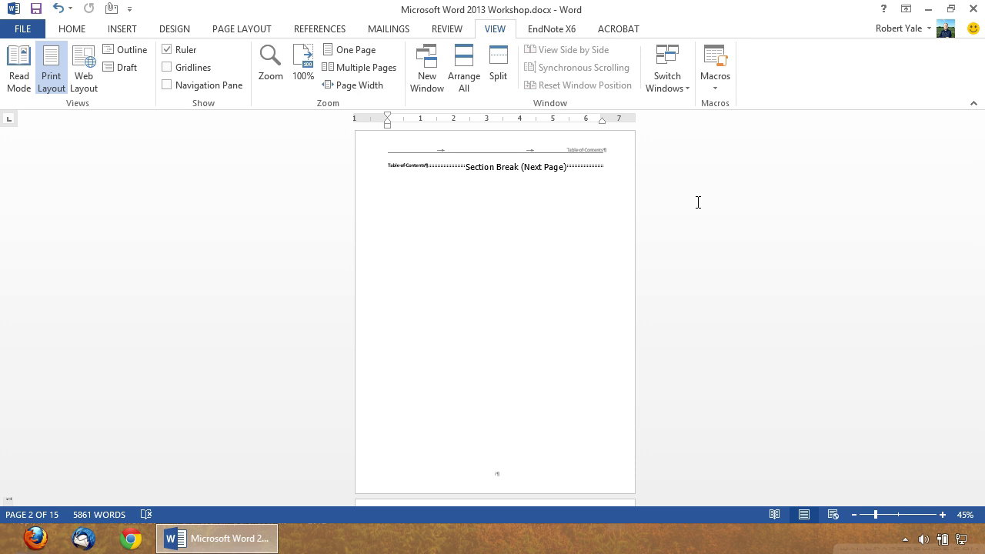
pyautogui.scroll(-5, 697, 203)
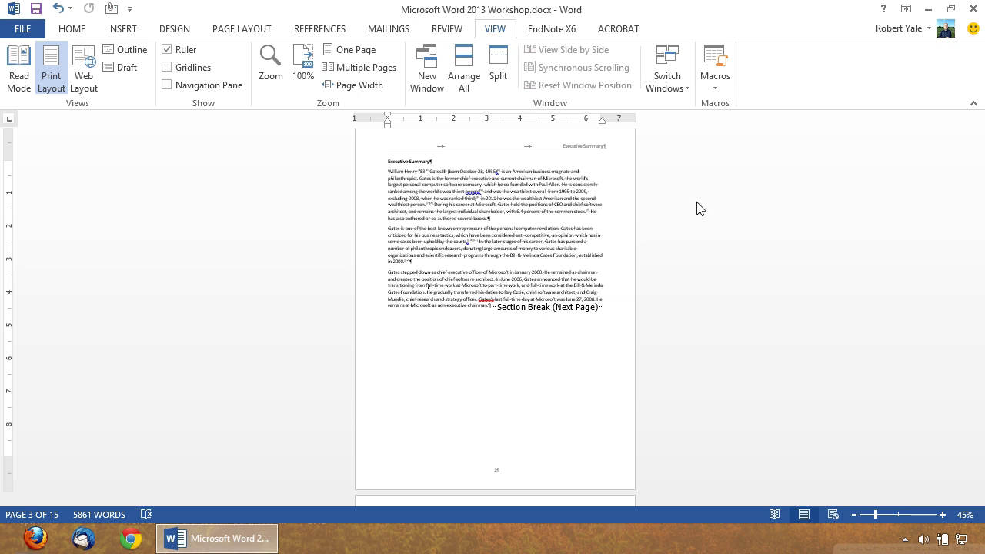
pyautogui.scroll(-5, 698, 202)
pyautogui.scroll(-15, 697, 202)
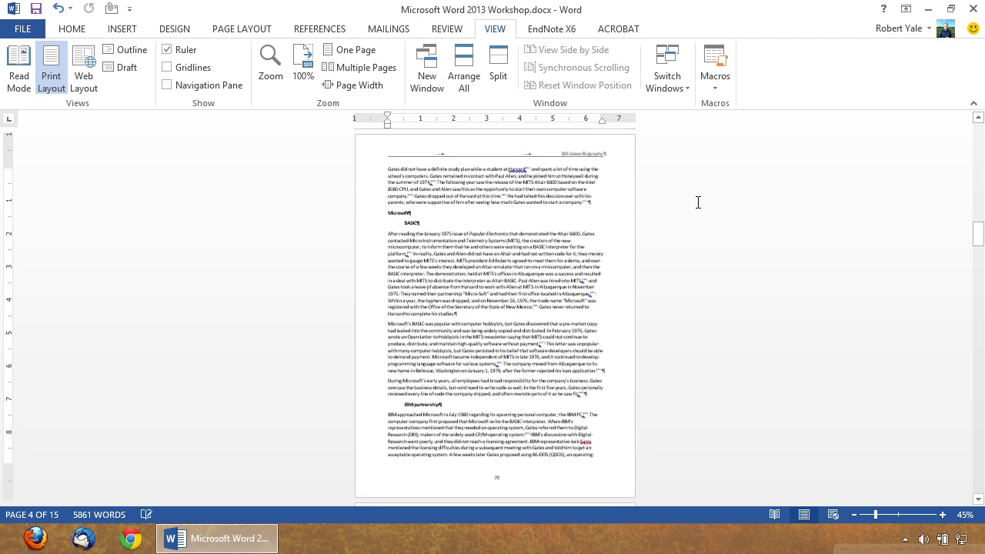
pyautogui.scroll(-20, 698, 202)
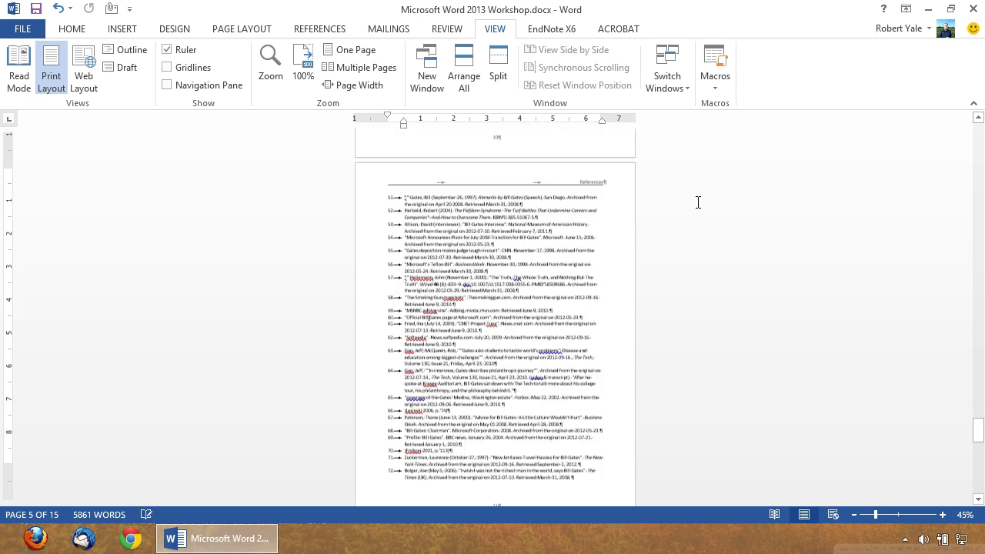
pyautogui.hotkey('ctrl', 'Home')
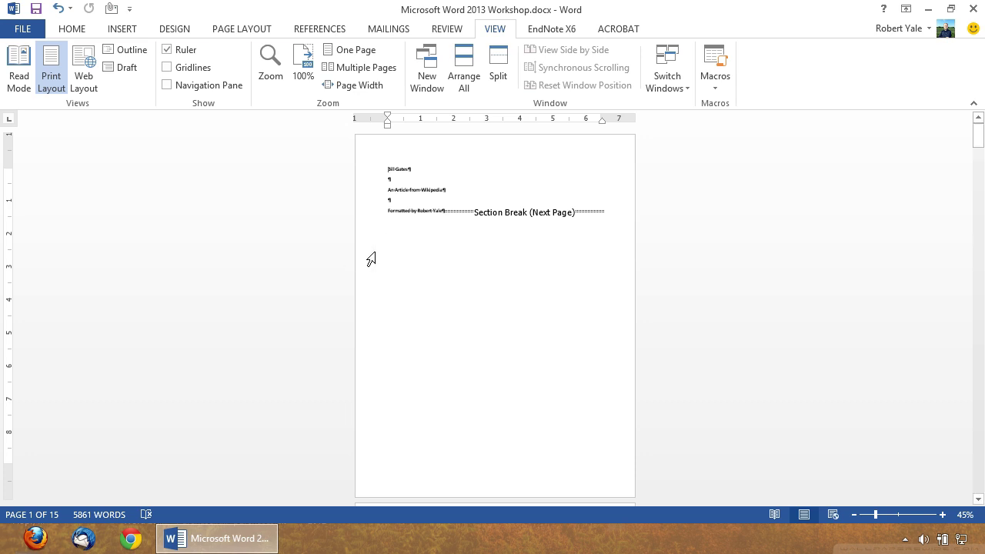
# - Place the insertion point at the start of the Executive Summary heading in the document body
pyautogui.scroll(-6, 404, 241)
pyautogui.scroll(-6, 397, 245)
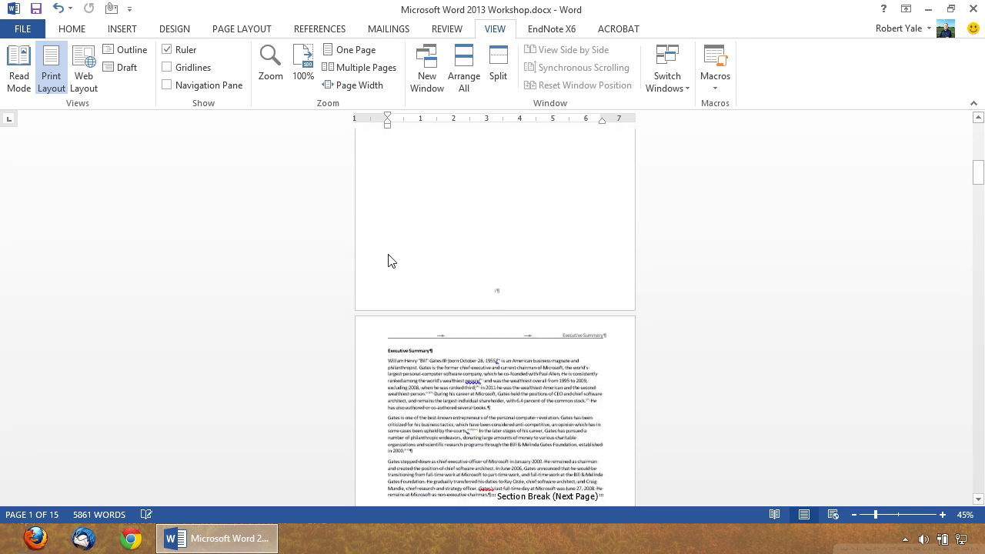
pyautogui.scroll(3, 413, 328)
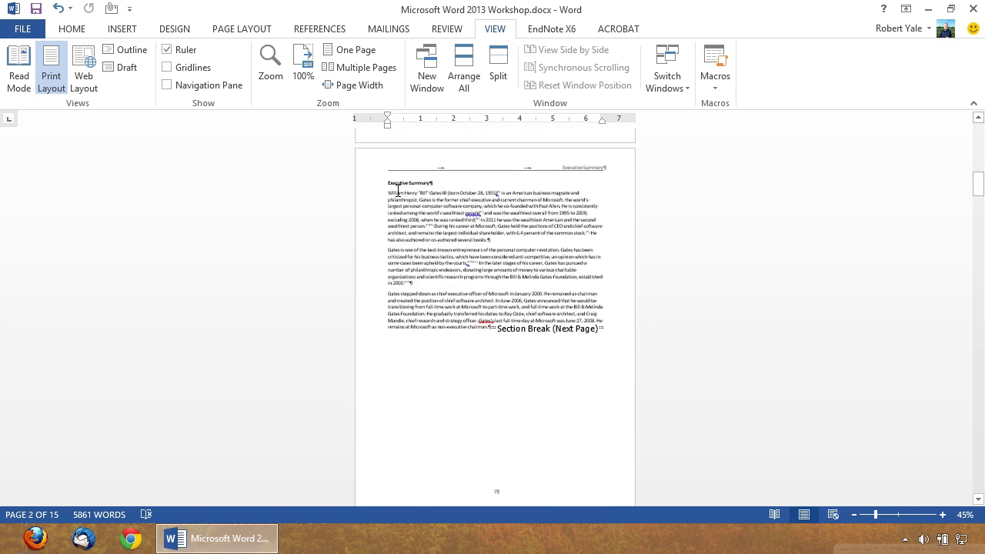
pyautogui.click(387, 186)
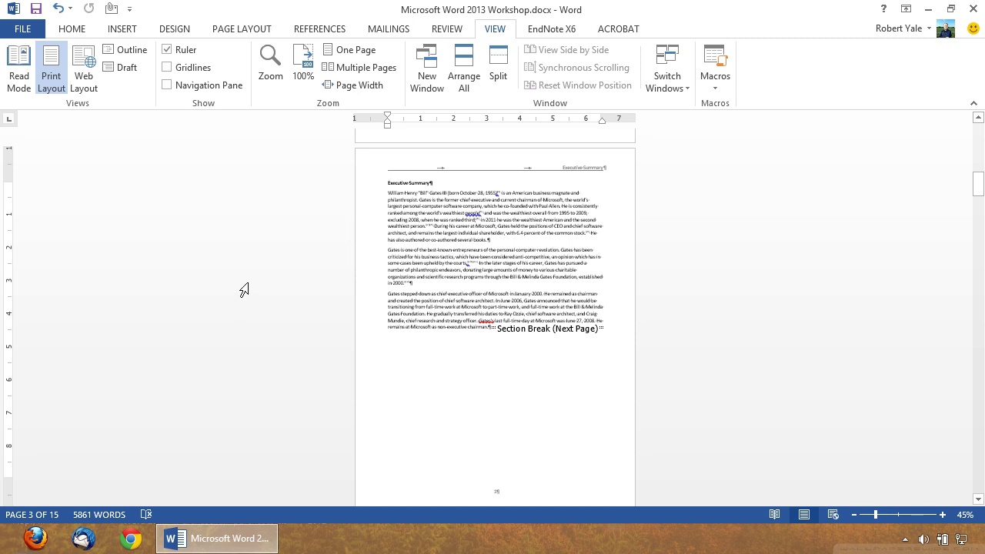
# - Place the insertion point in the Executive Summary text and set that section's page orientation to landscape
pyautogui.scroll(-1, 243, 289)
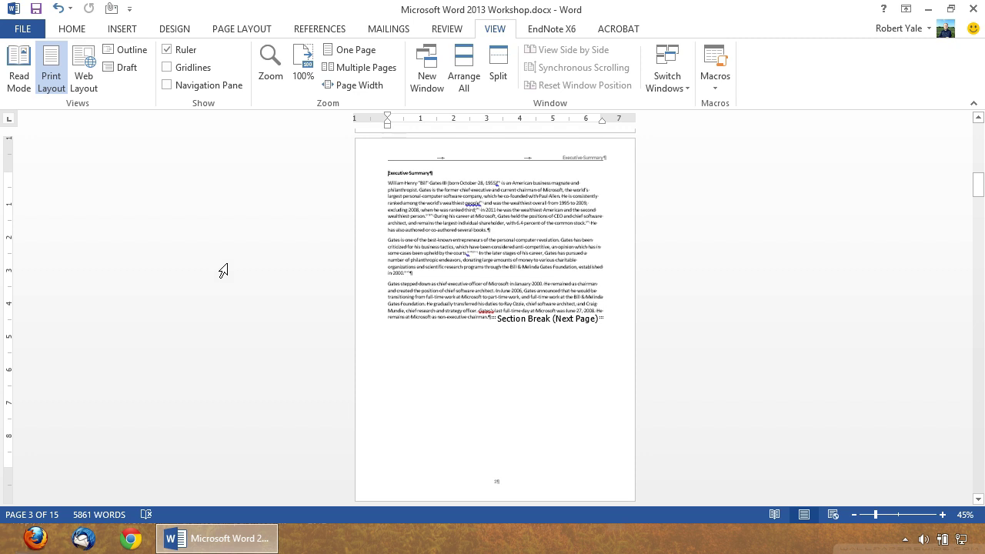
pyautogui.click(77, 35)
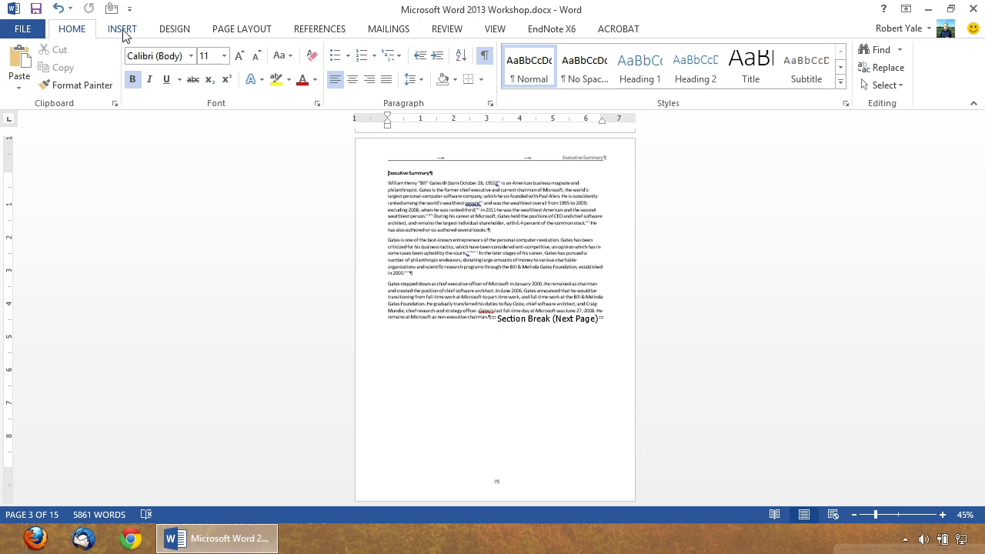
pyautogui.click(480, 298)
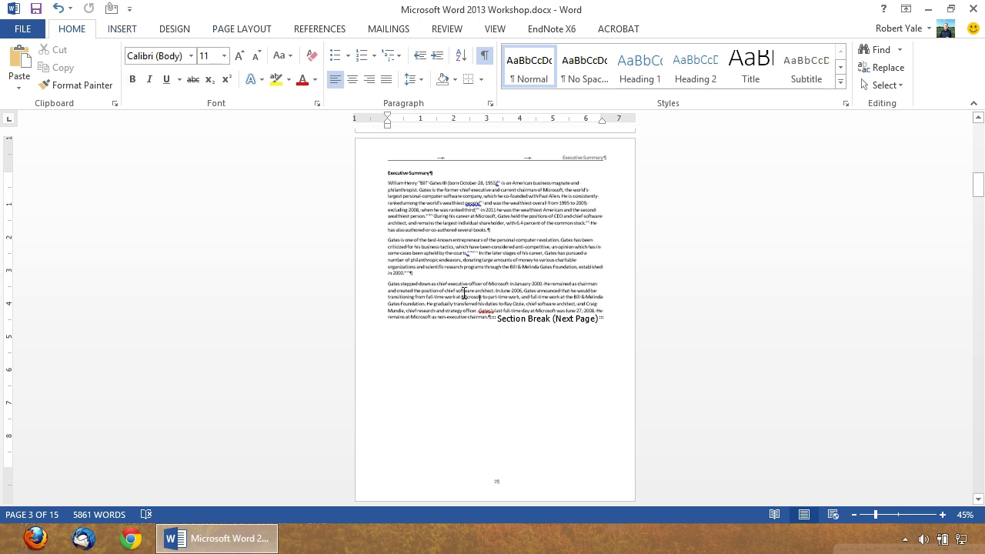
pyautogui.click(445, 271)
pyautogui.click(248, 32)
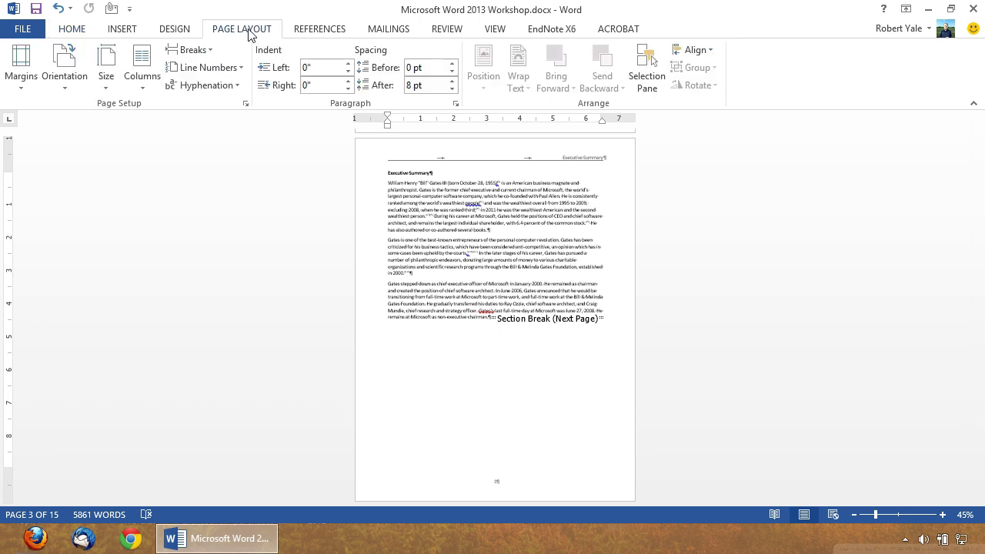
pyautogui.click(66, 92)
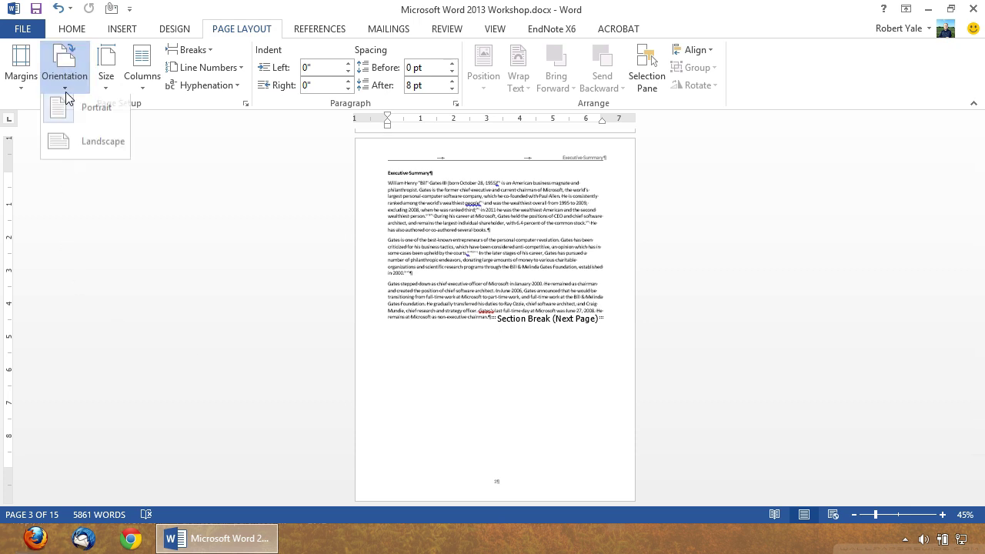
pyautogui.click(74, 150)
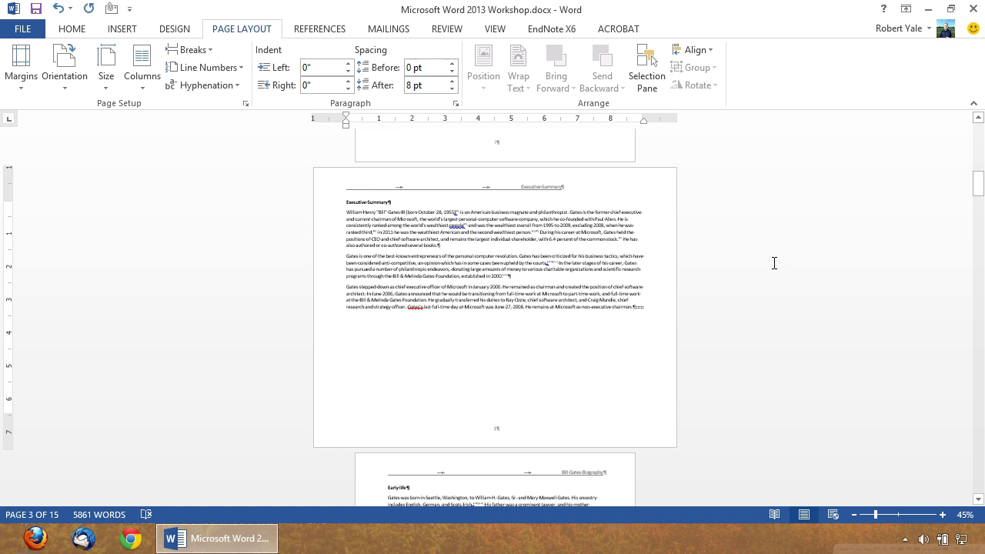
# - Compare the Executive Summary page with the neighbouring sections, and set its section's orientation back to portrait
pyautogui.scroll(5, 774, 262)
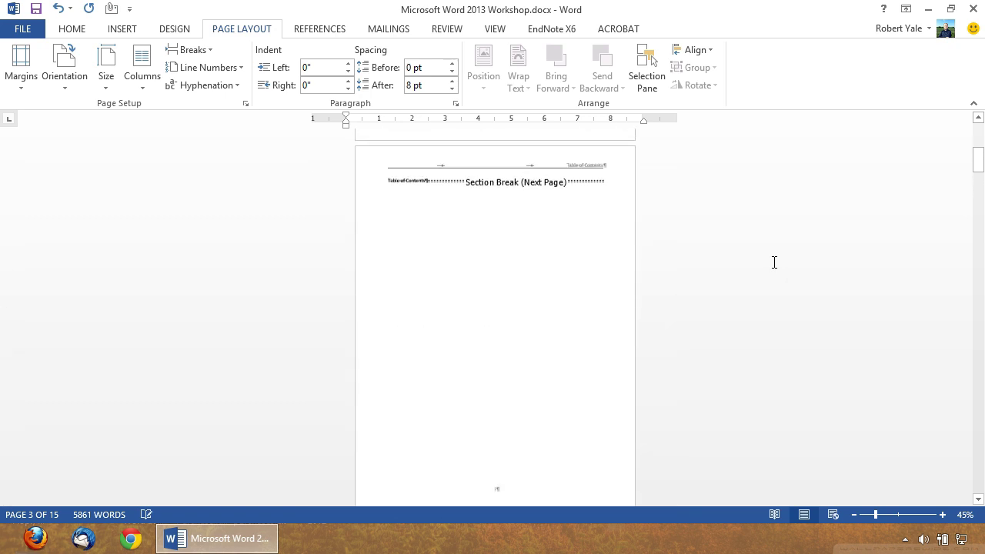
pyautogui.scroll(-8, 774, 262)
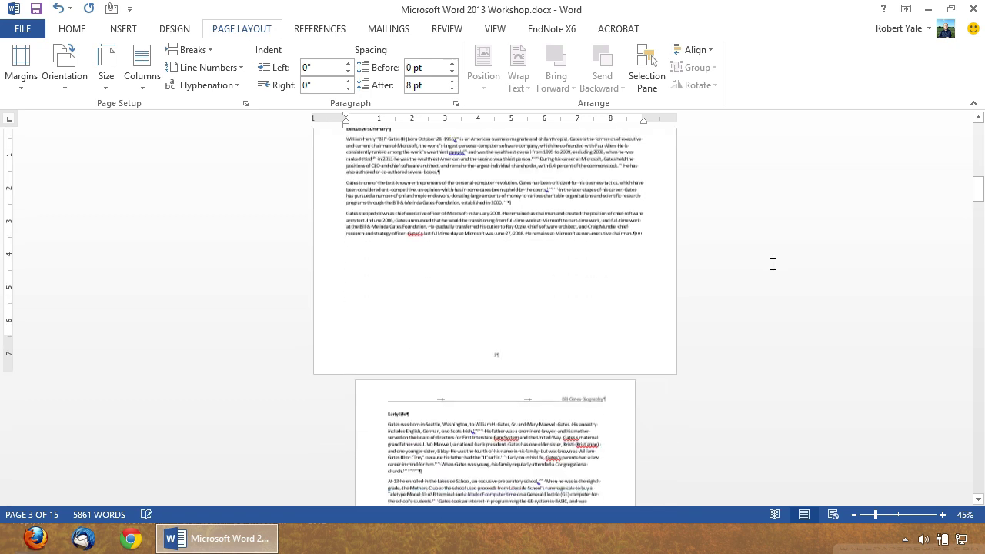
pyautogui.scroll(-4, 771, 266)
pyautogui.scroll(4, 773, 269)
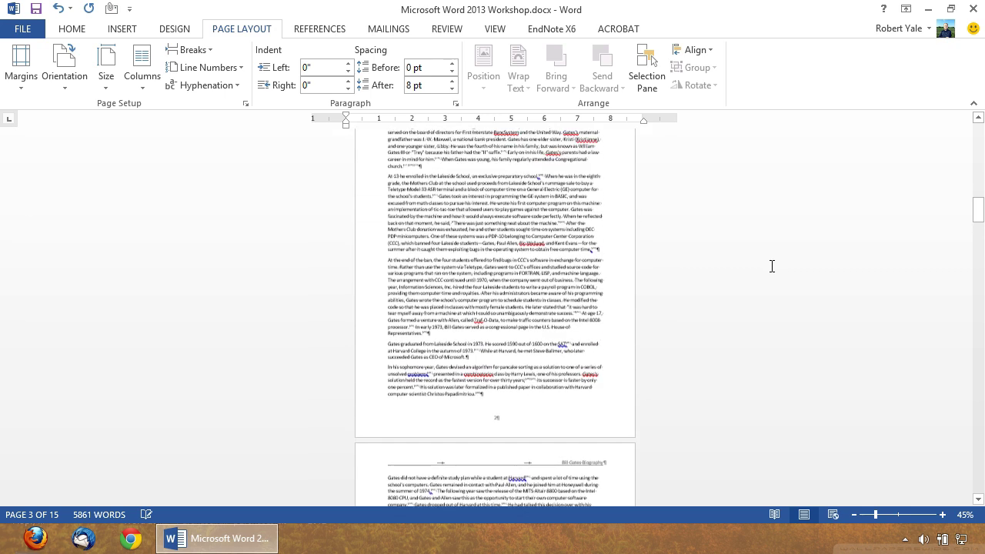
pyautogui.scroll(3, 773, 273)
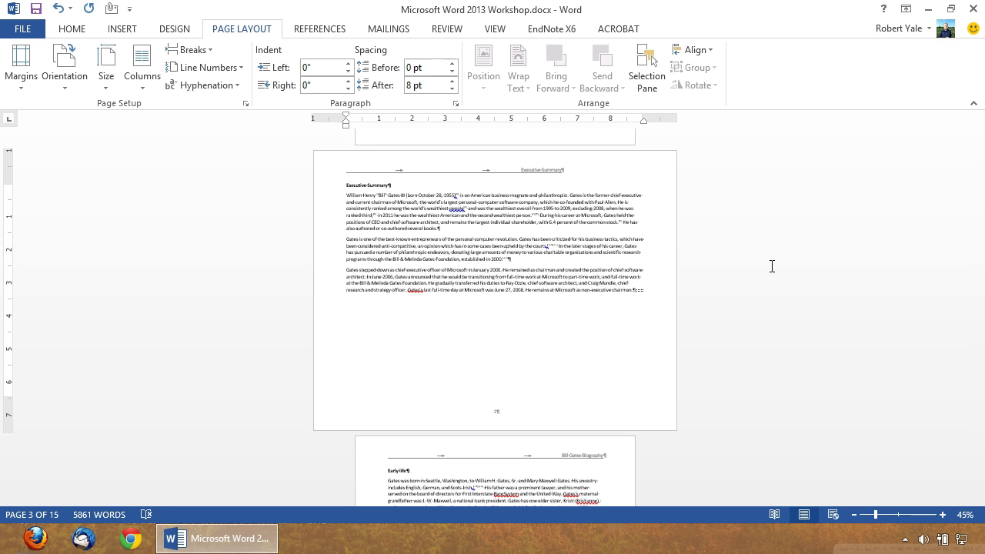
pyautogui.click(65, 93)
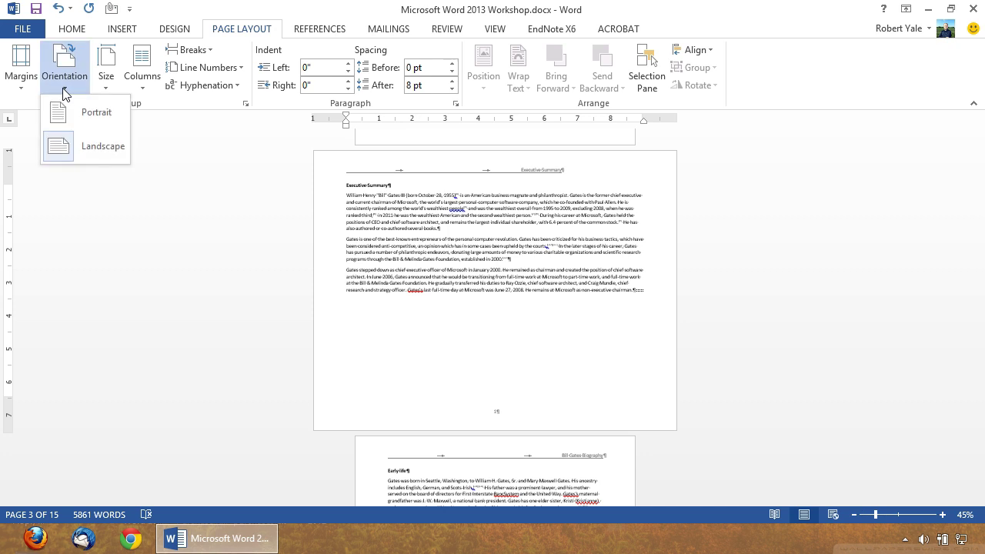
pyautogui.click(79, 116)
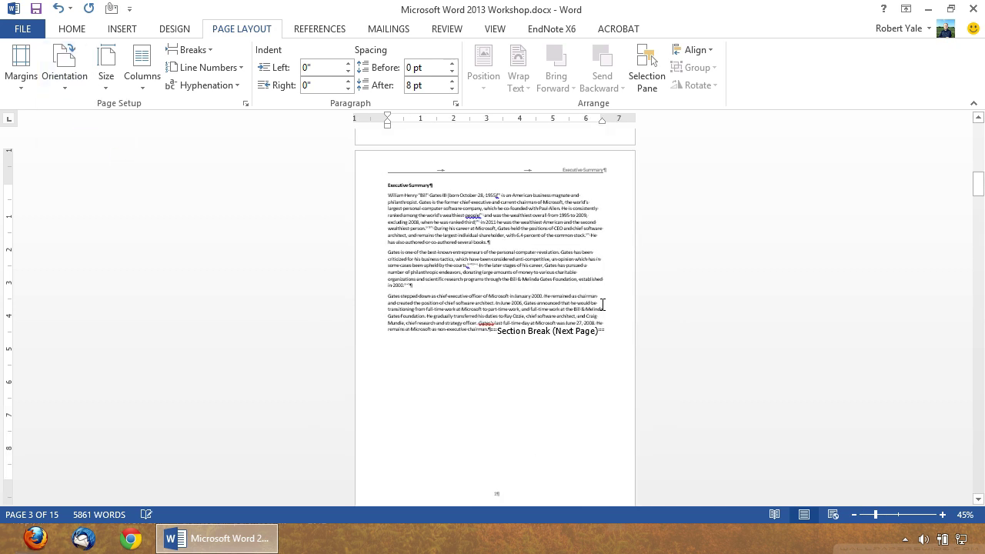
# - Check the page layout of the biography pages after the Executive Summary and return to the title page
pyautogui.scroll(-3, 630, 309)
pyautogui.scroll(-5, 631, 309)
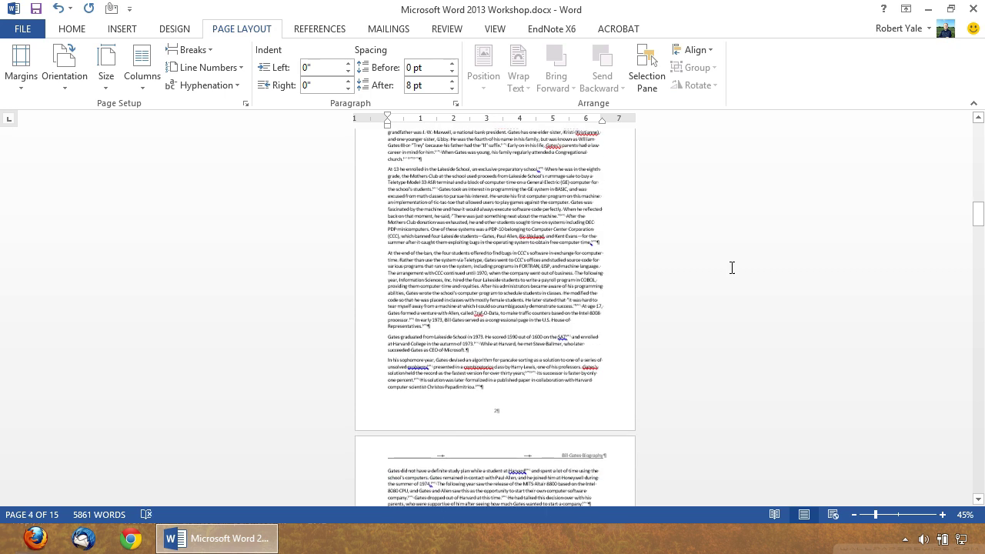
pyautogui.scroll(6, 708, 297)
pyautogui.scroll(10, 710, 298)
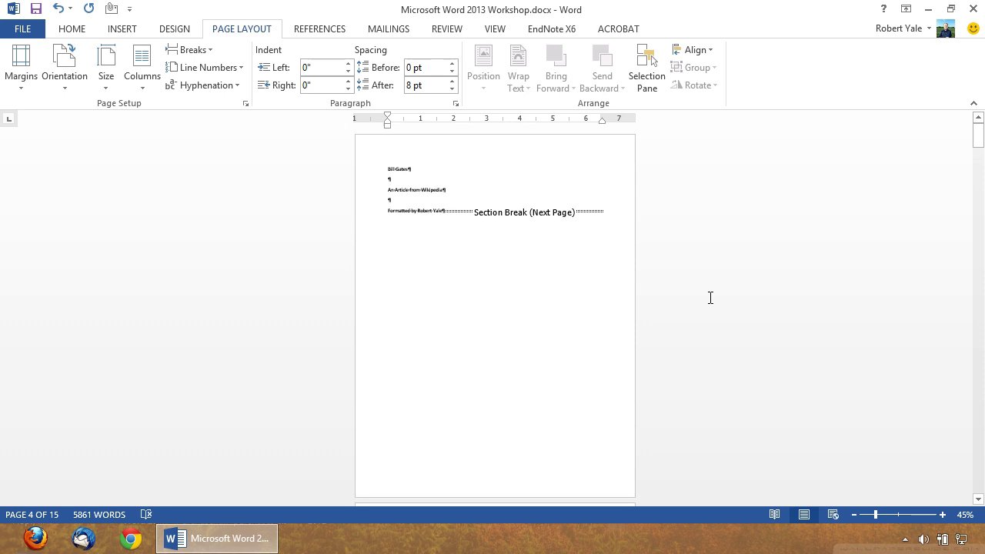